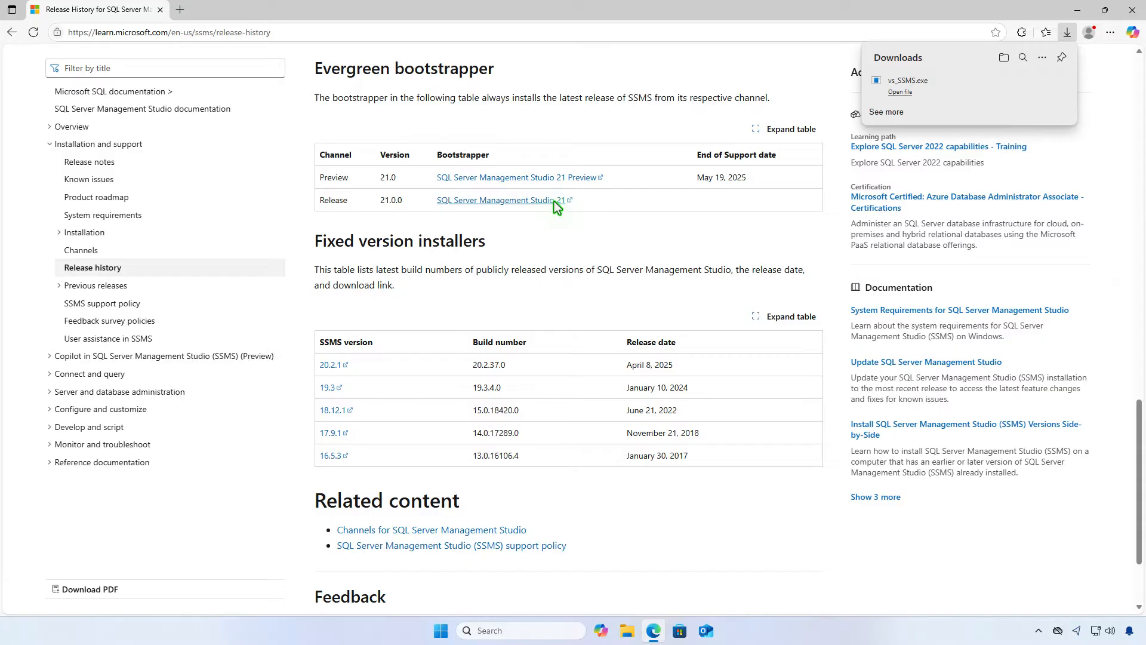
Download the fixed version installer for SSMS 20.2.1, open the Downloads folder, and minimise the browser.
click(338, 368)
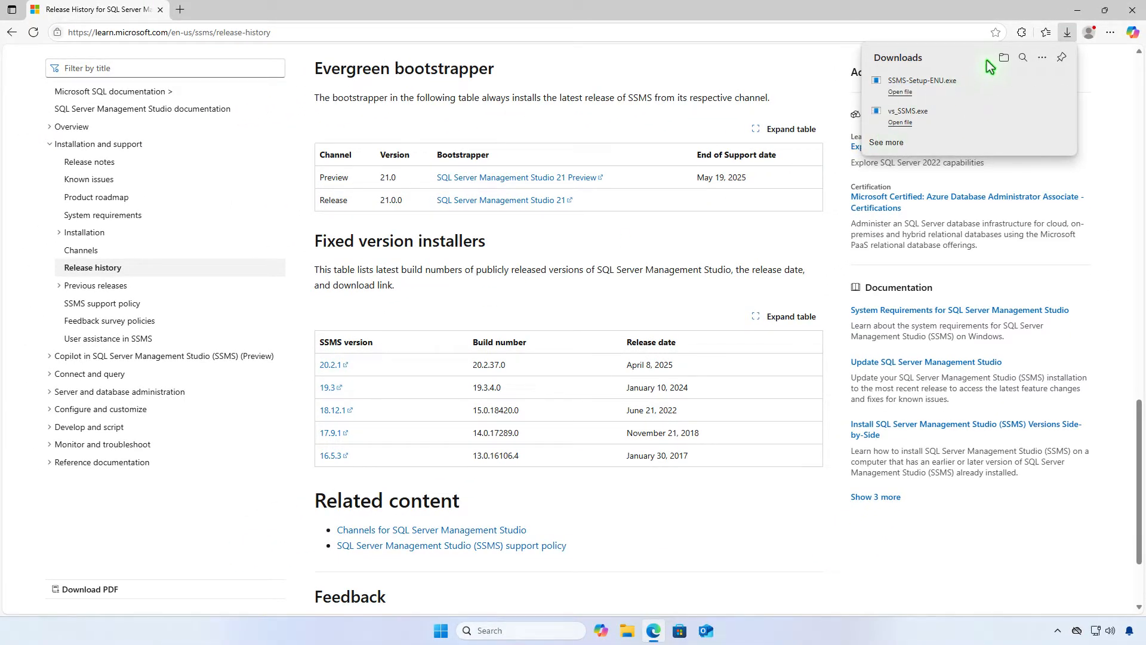
click(1004, 57)
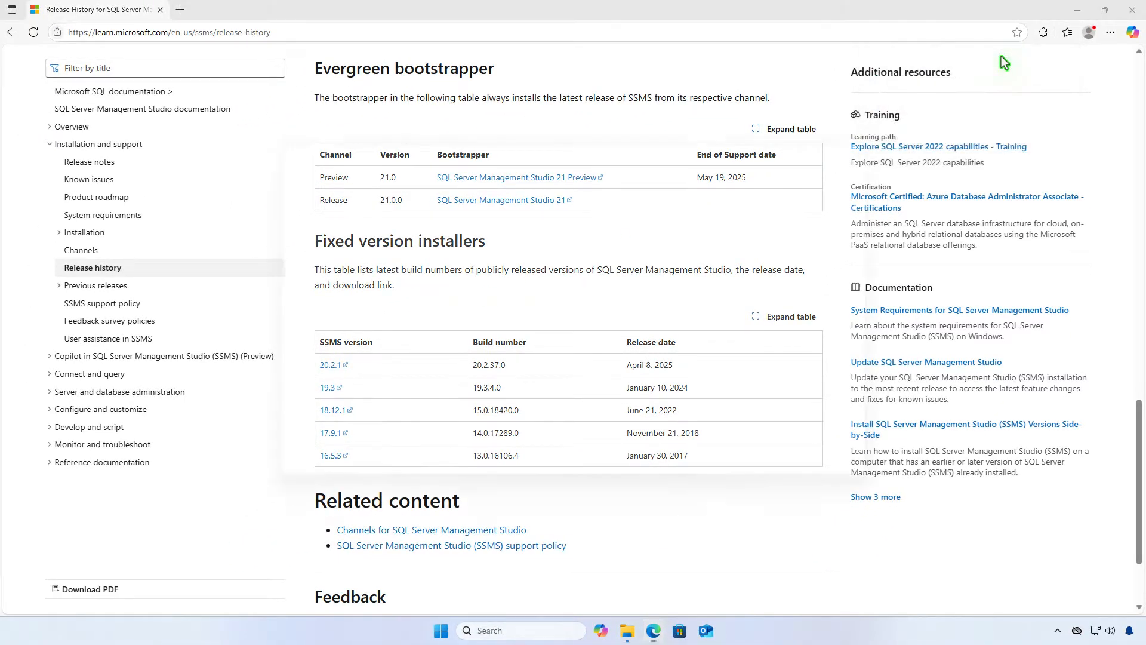
click(1078, 10)
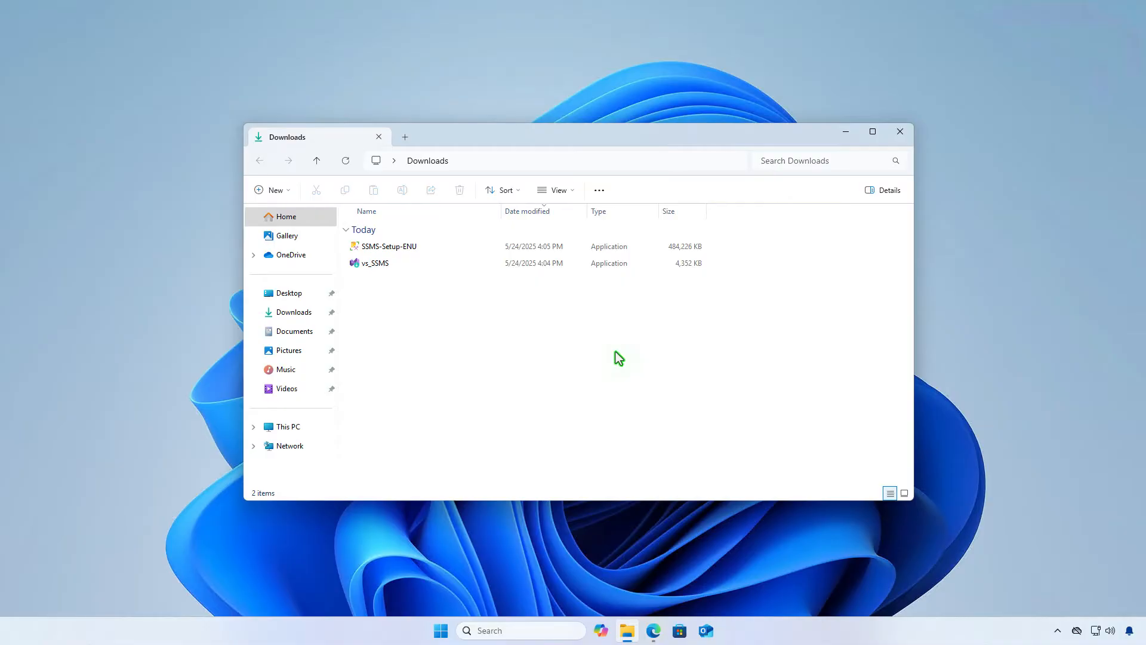
Delete the SSMS-Setup-ENU file from the Downloads folder.
click(427, 248)
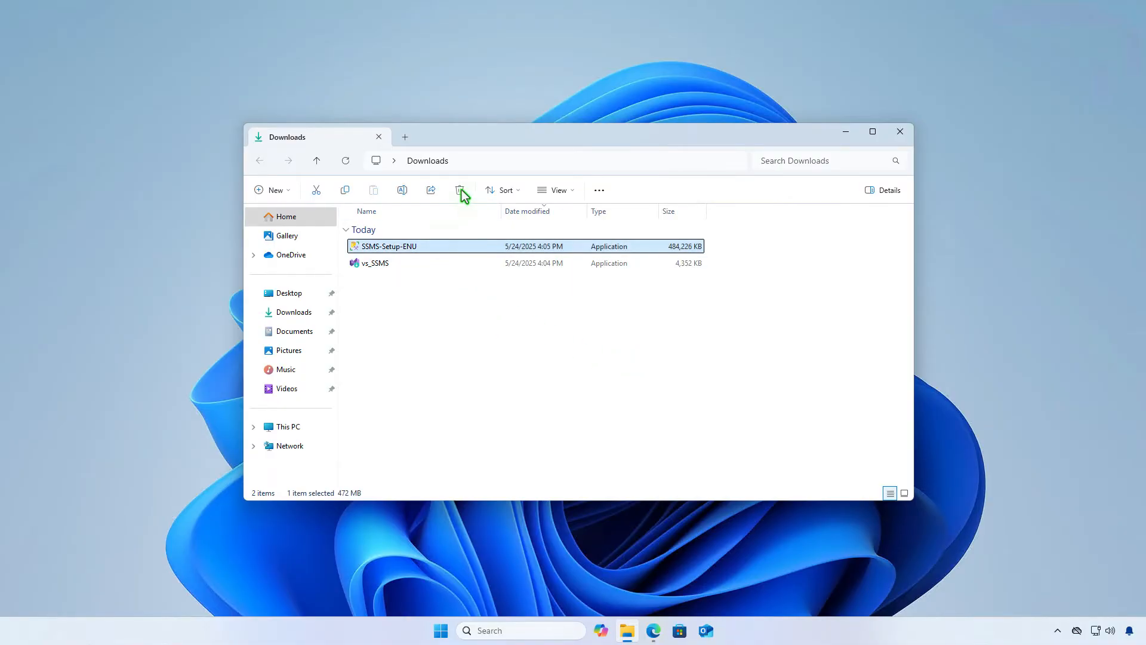
click(460, 190)
Run vs_SSMS through to the workload selection to view the options, and close Visual Studio Installer without installing.
double_click(466, 249)
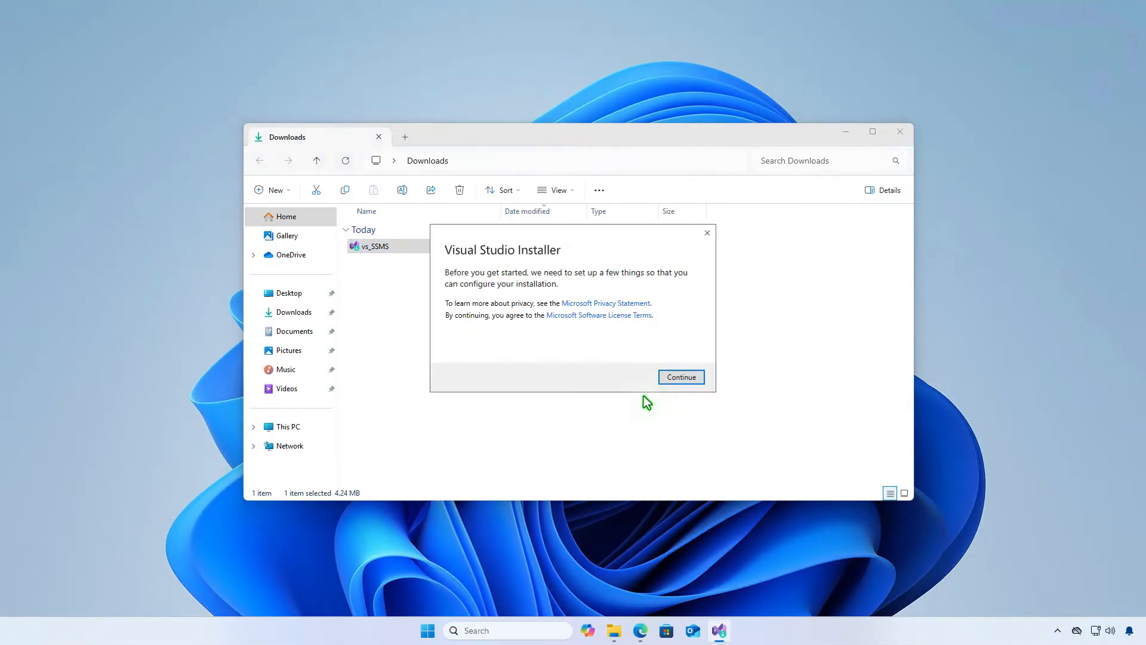
click(842, 136)
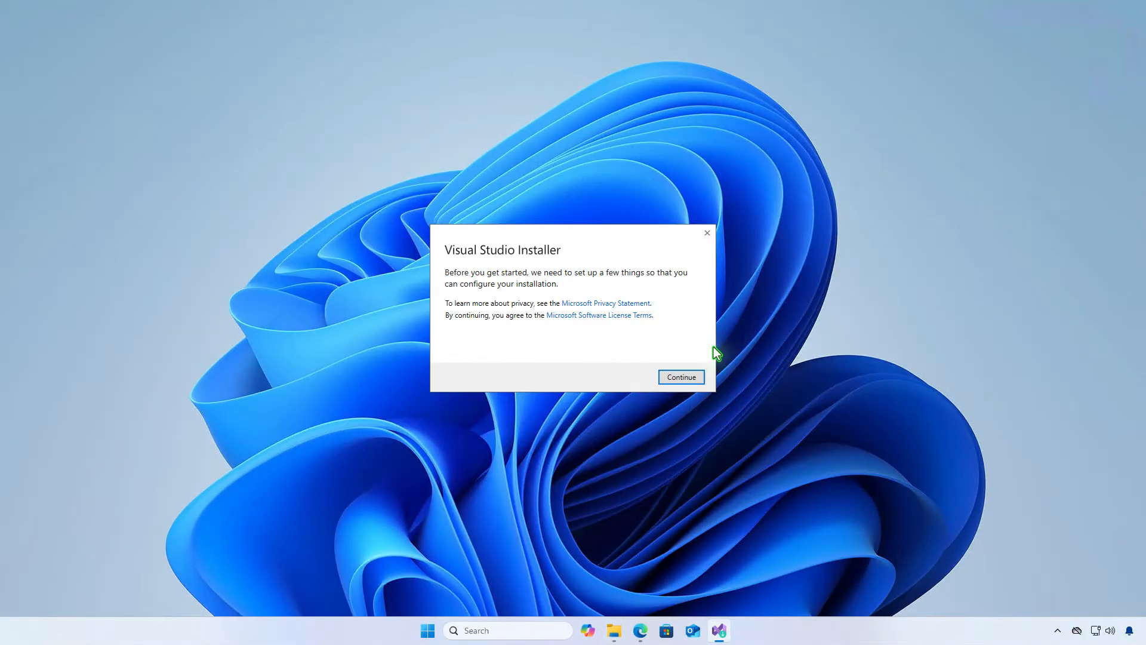
click(696, 380)
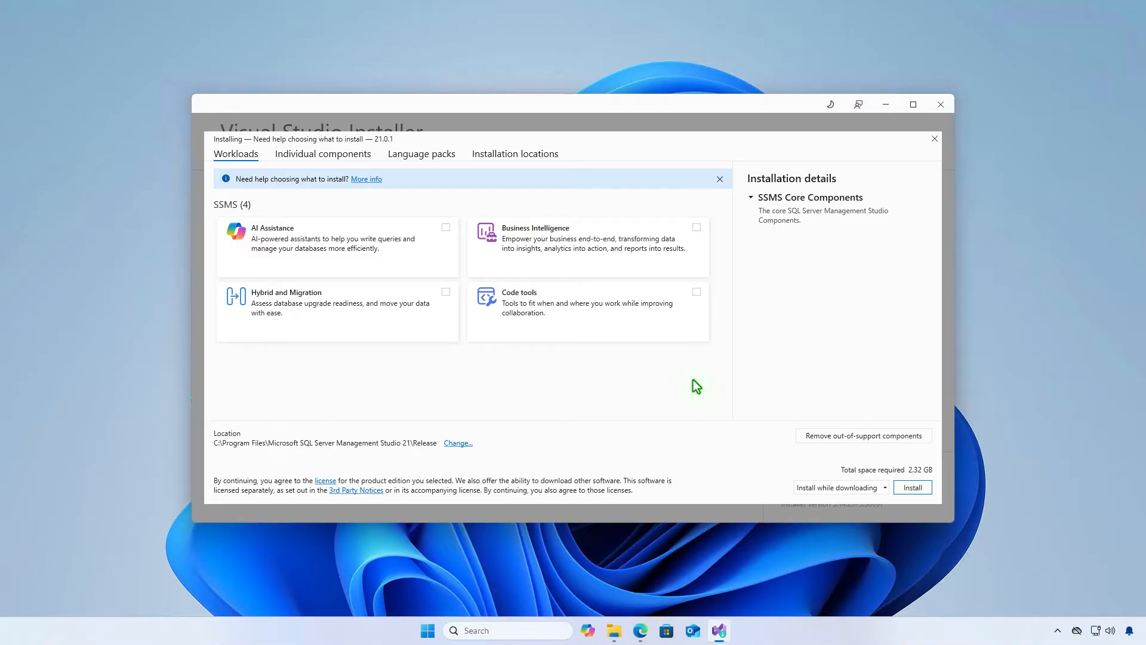
click(935, 139)
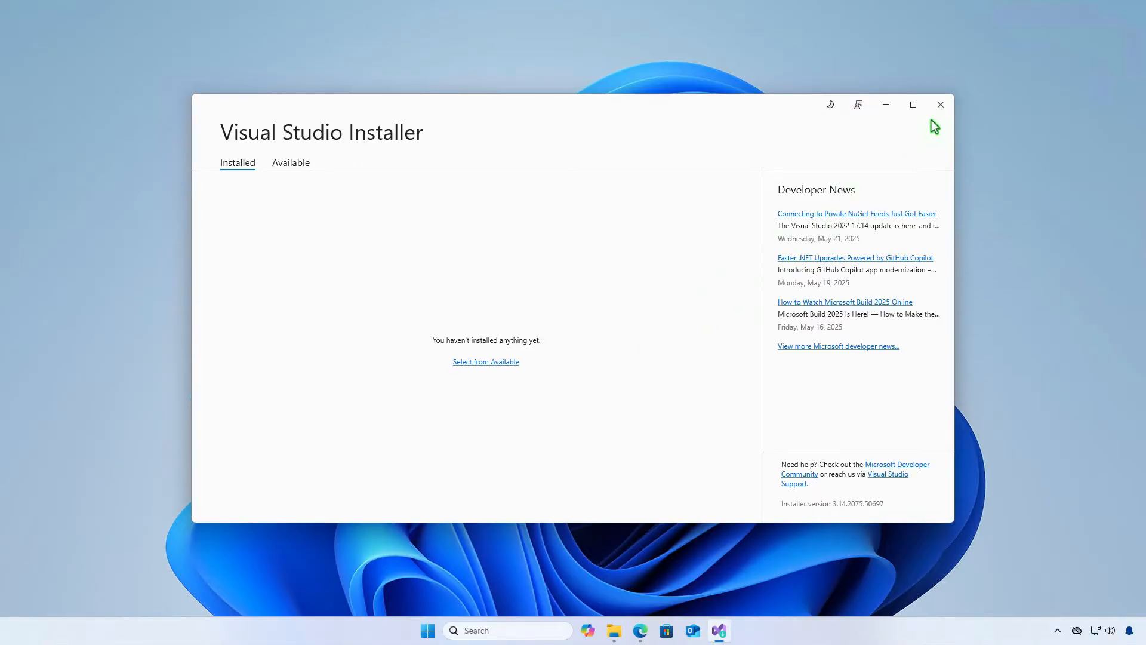
click(940, 104)
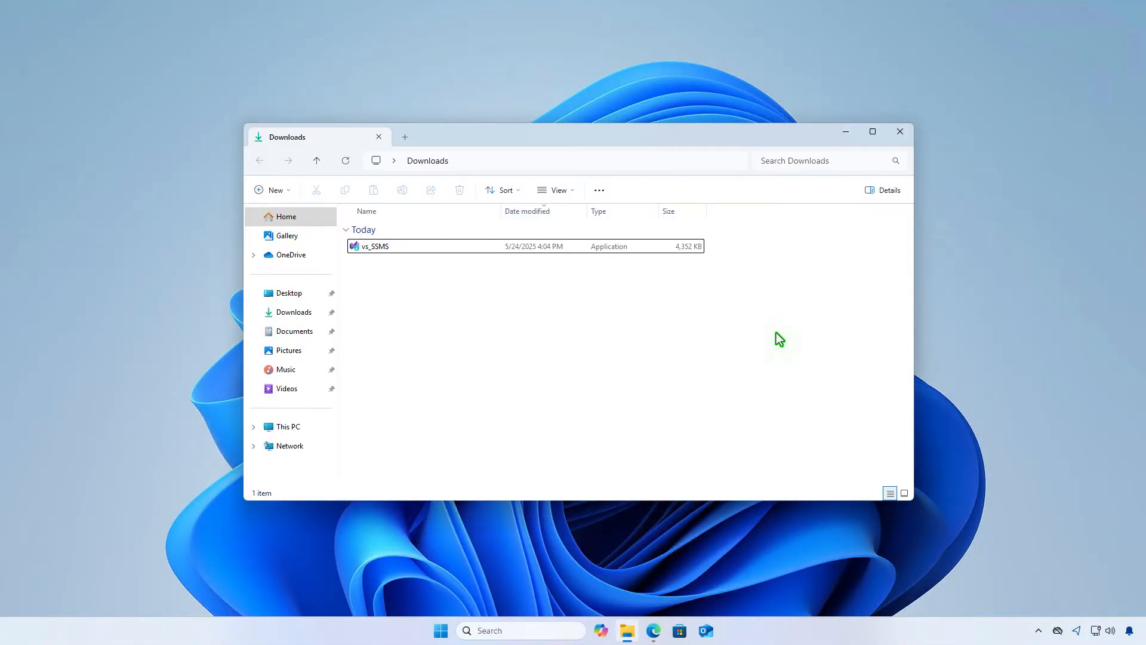
Create a folder named SSMS_Offline in the Downloads folder.
right_click(461, 301)
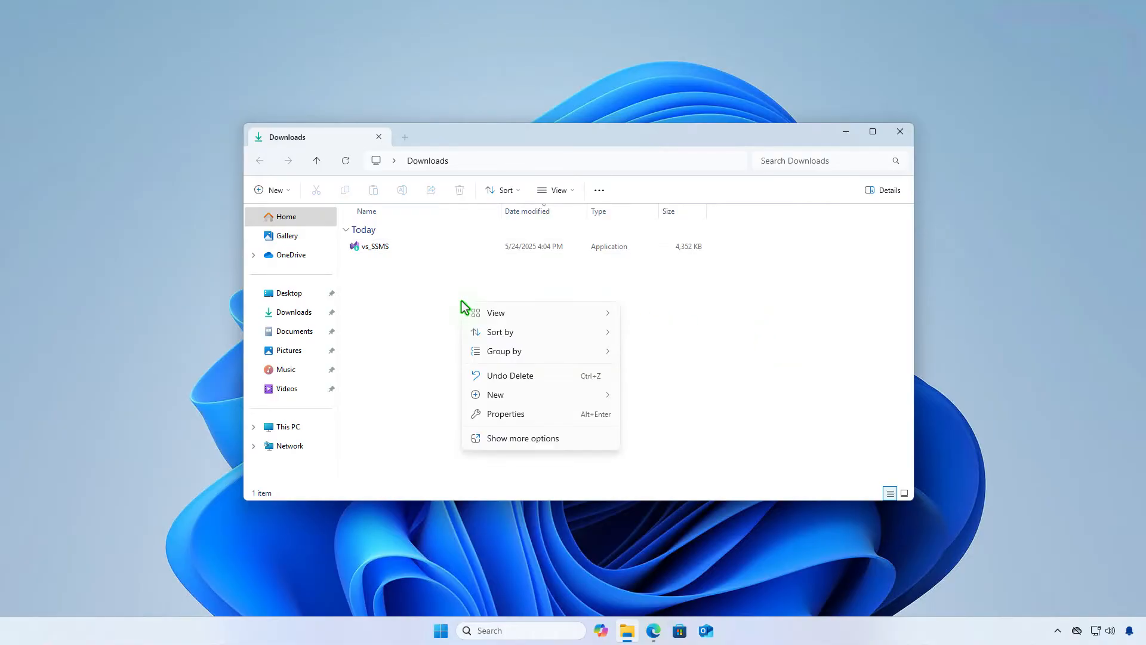
mouse_move(528, 397)
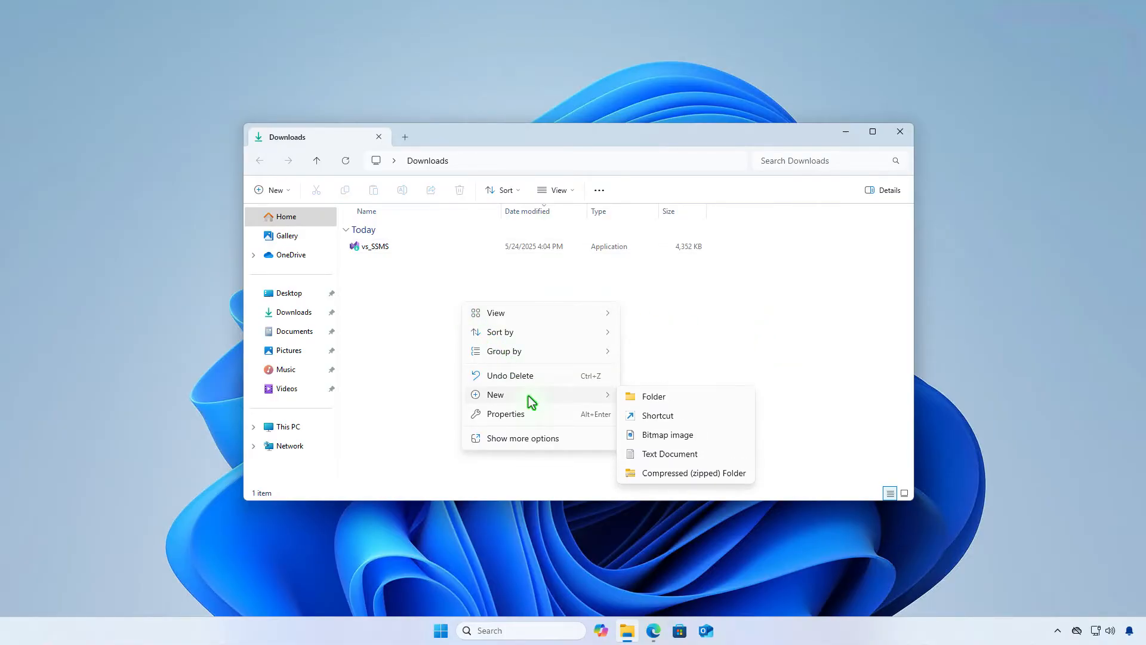
click(674, 401)
text(SSMS_)
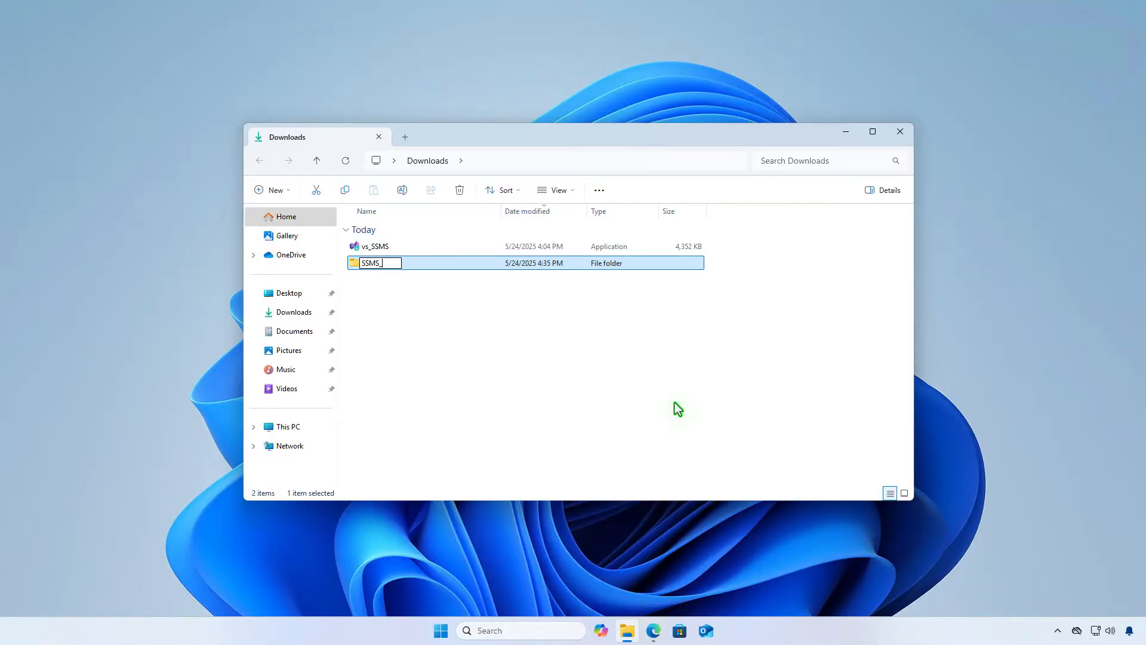
text(Offline)
click(675, 402)
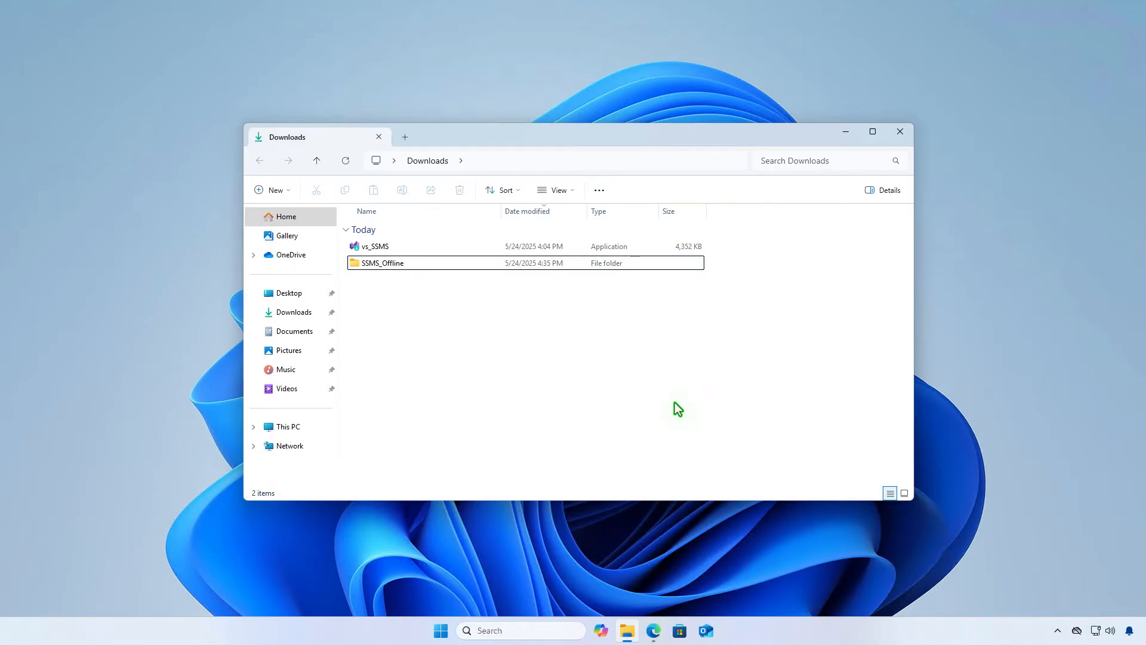
Copy the full path of the vs_SSMS application and minimise the Downloads window.
click(427, 247)
right_click(428, 246)
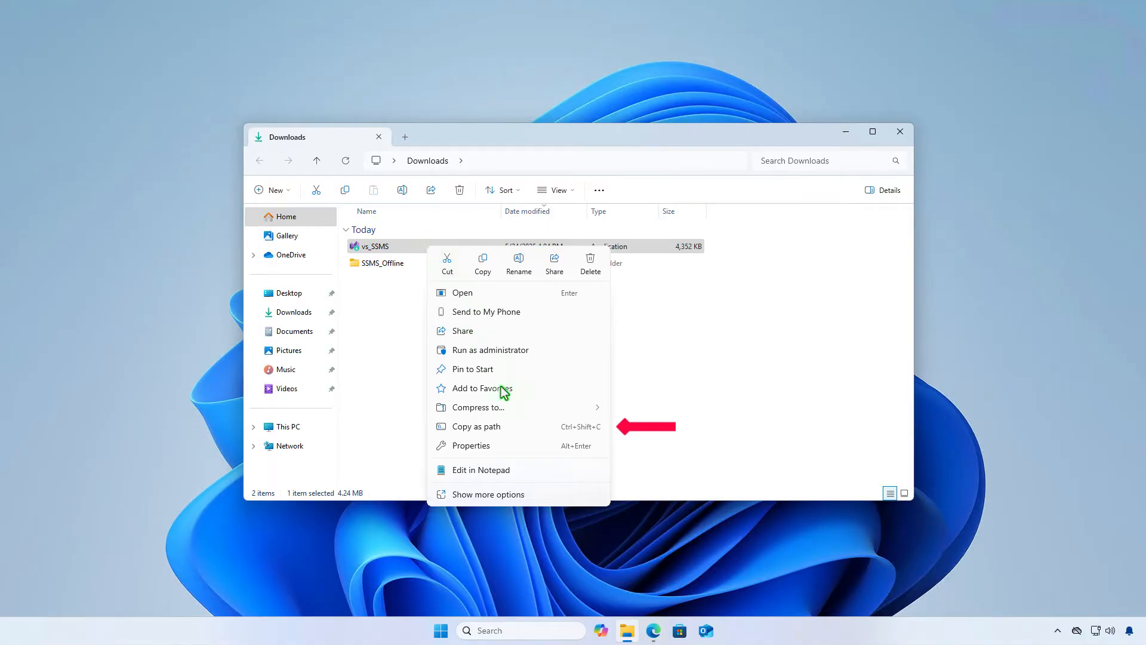
click(521, 428)
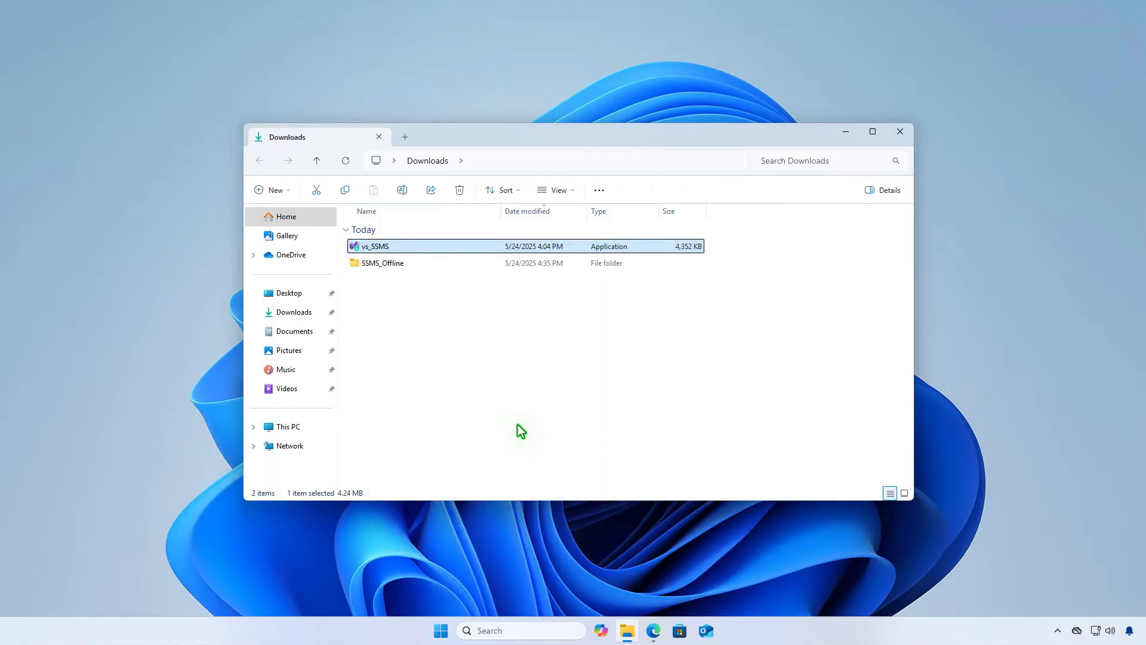
click(846, 133)
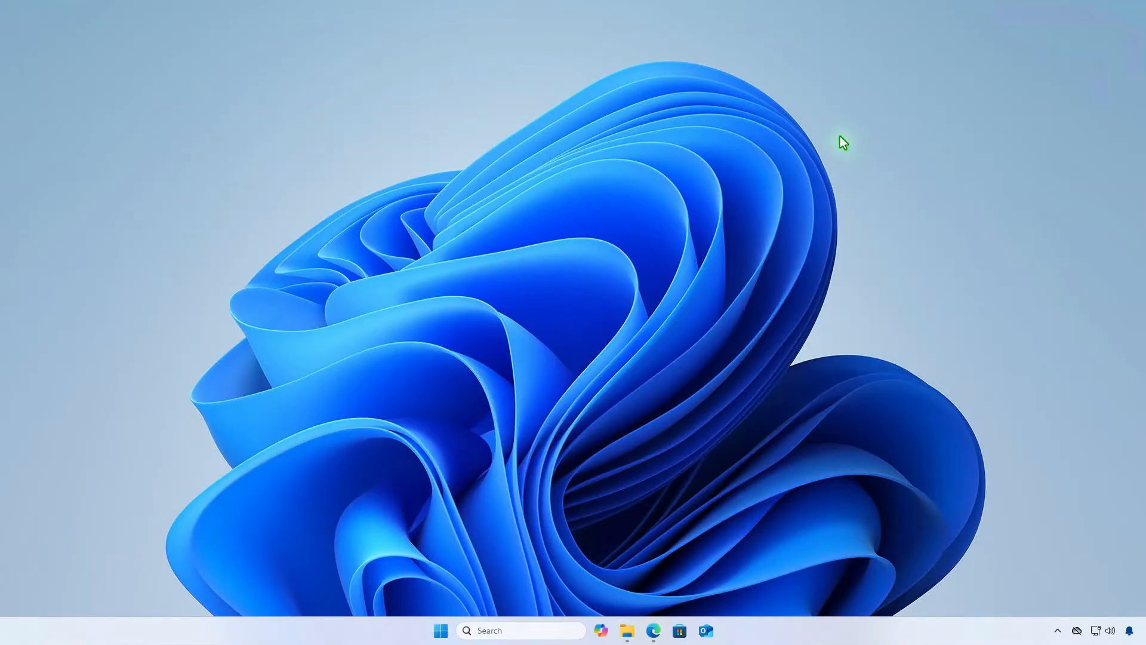
Open Command Prompt as administrator and enter "C:\Users\admin\Downloads\vs_SSMS.exe" --layout without running it.
click(521, 631)
text(cmd)
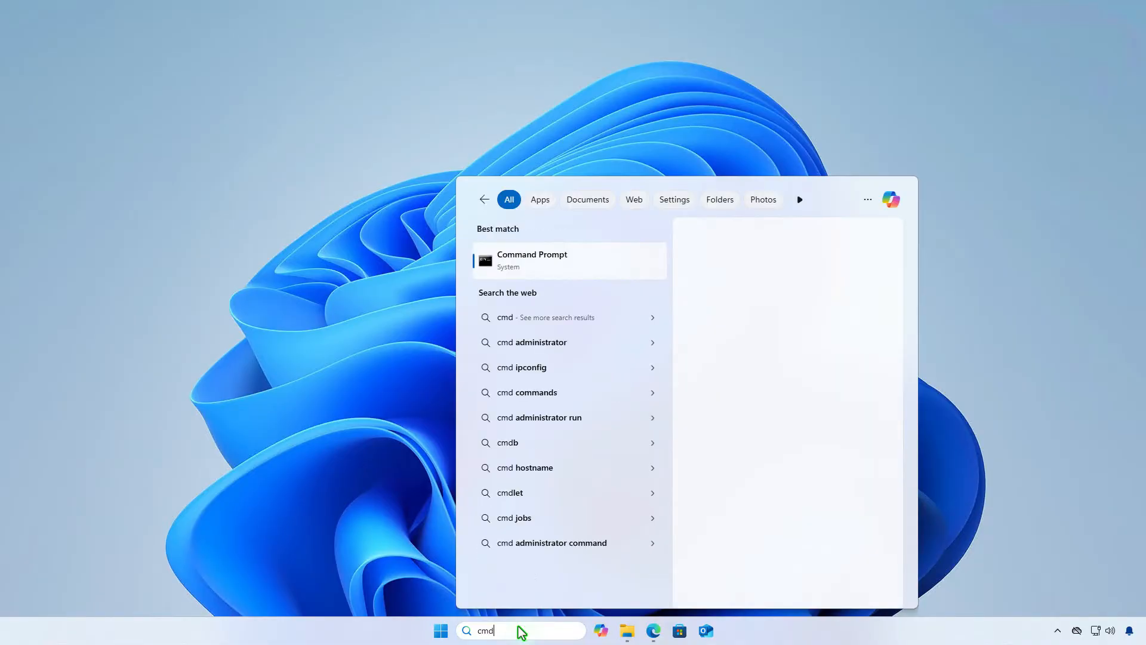
right_click(611, 266)
click(672, 278)
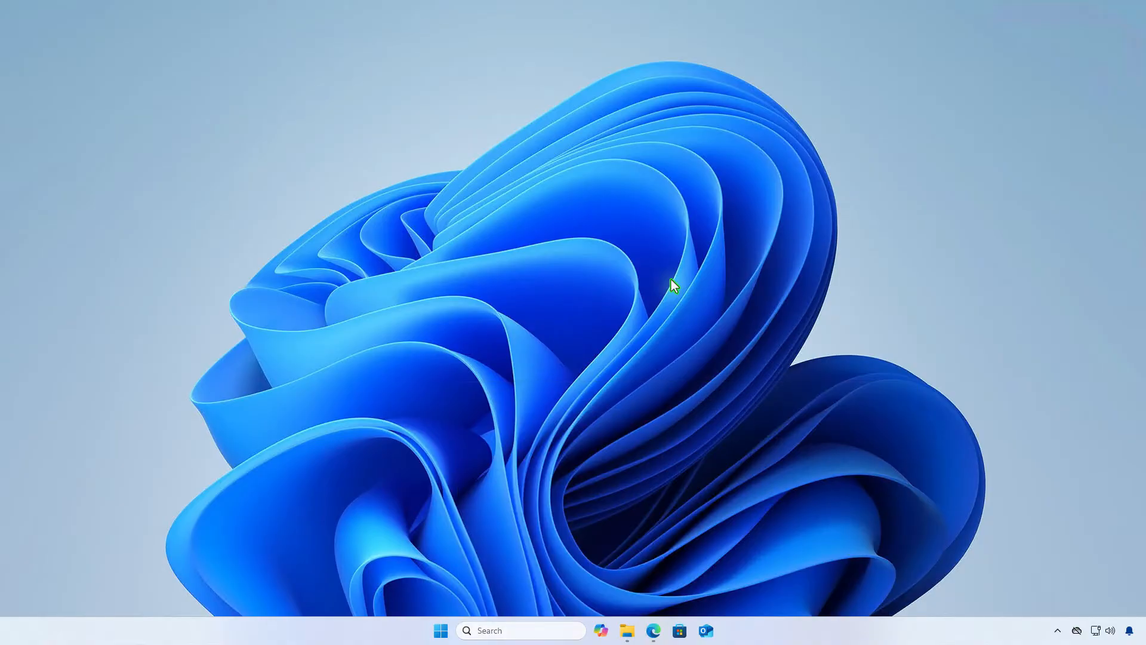
text("C:\Users\admin\Downloads\vs_SSMS.exe")
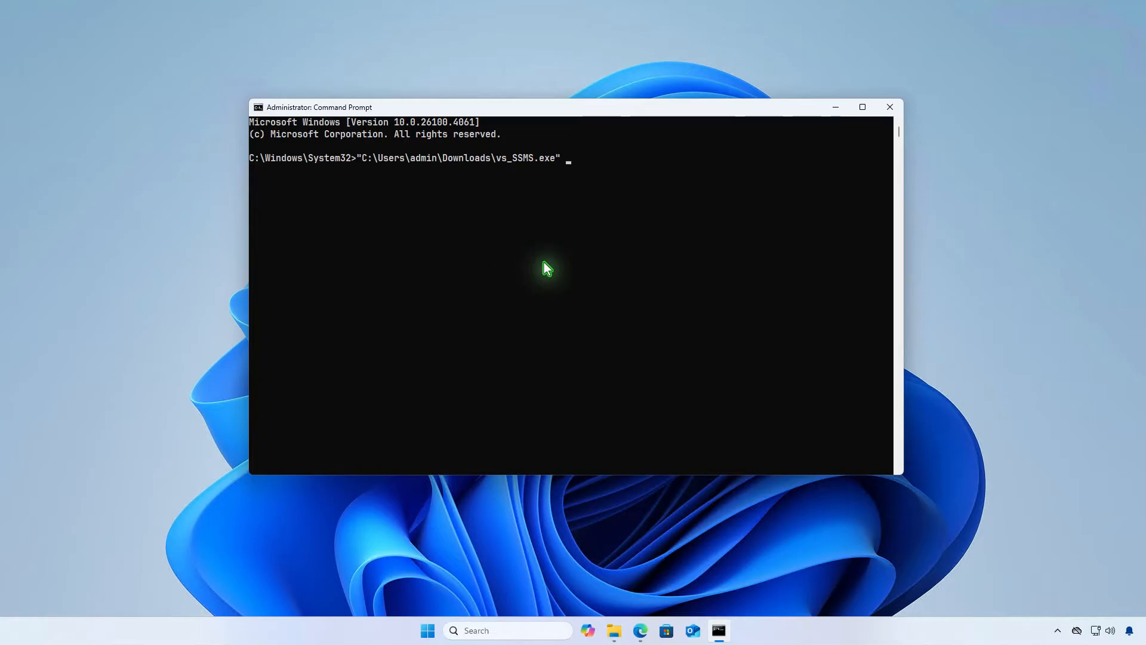
text(--layout)
Copy the SSMS_Offline folder's path, append "C:\Users\admin\Downloads\SSMS_Offline" to the command, and run it.
click(615, 631)
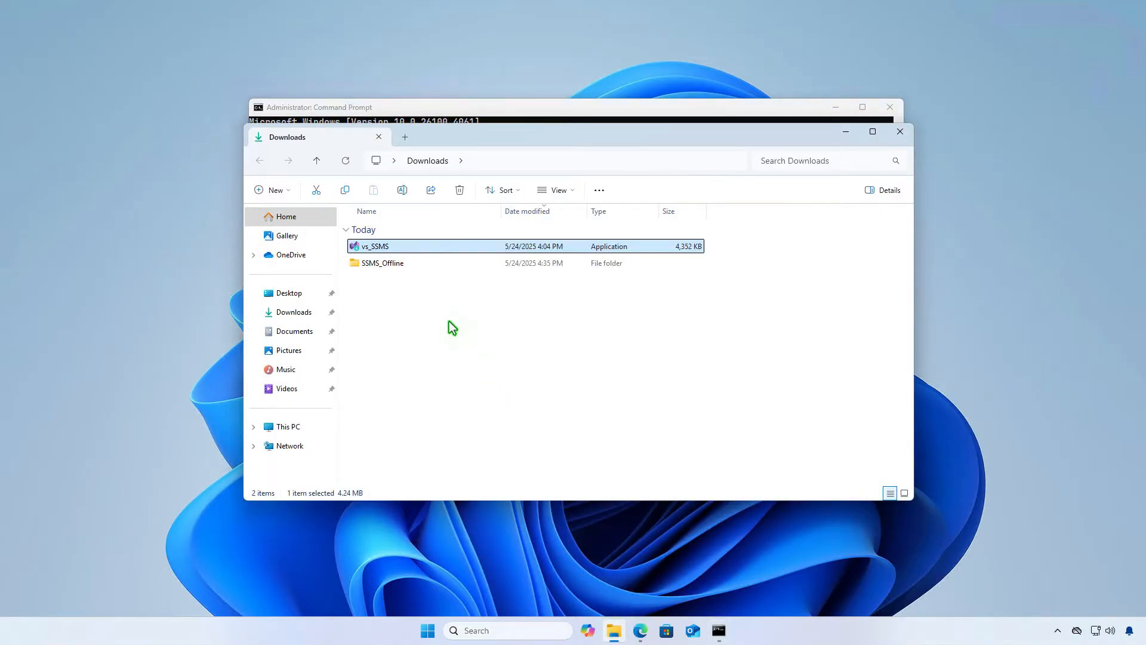
click(411, 263)
right_click(411, 264)
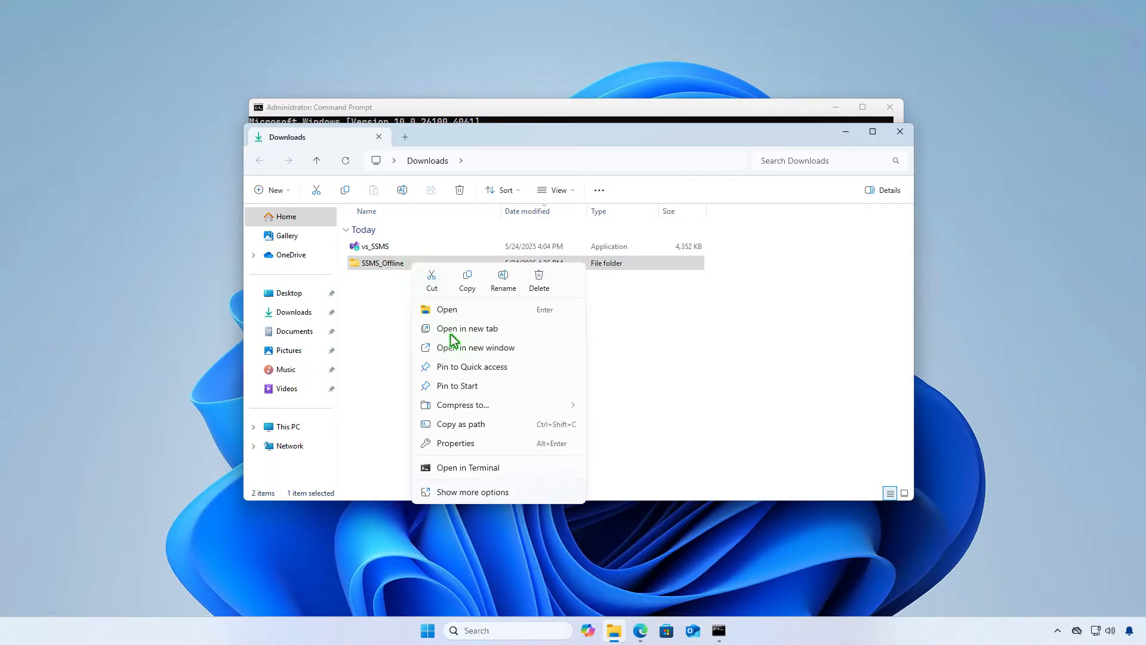
click(486, 425)
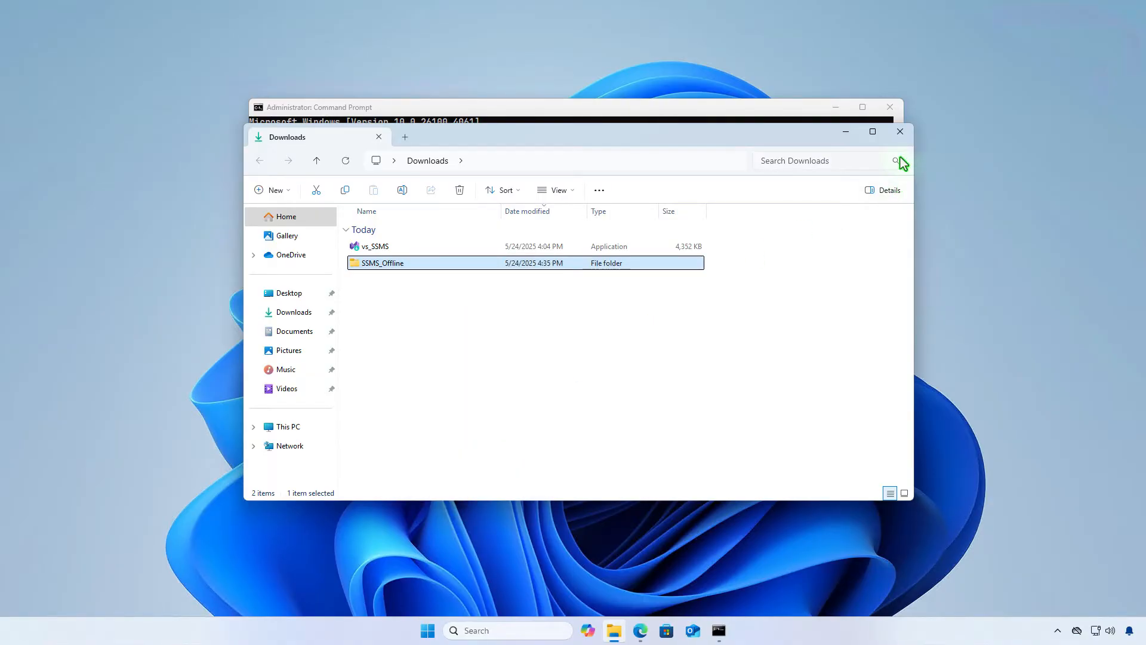
click(845, 131)
text("C:\Users\admin\Downloads\SSMS_Offline")
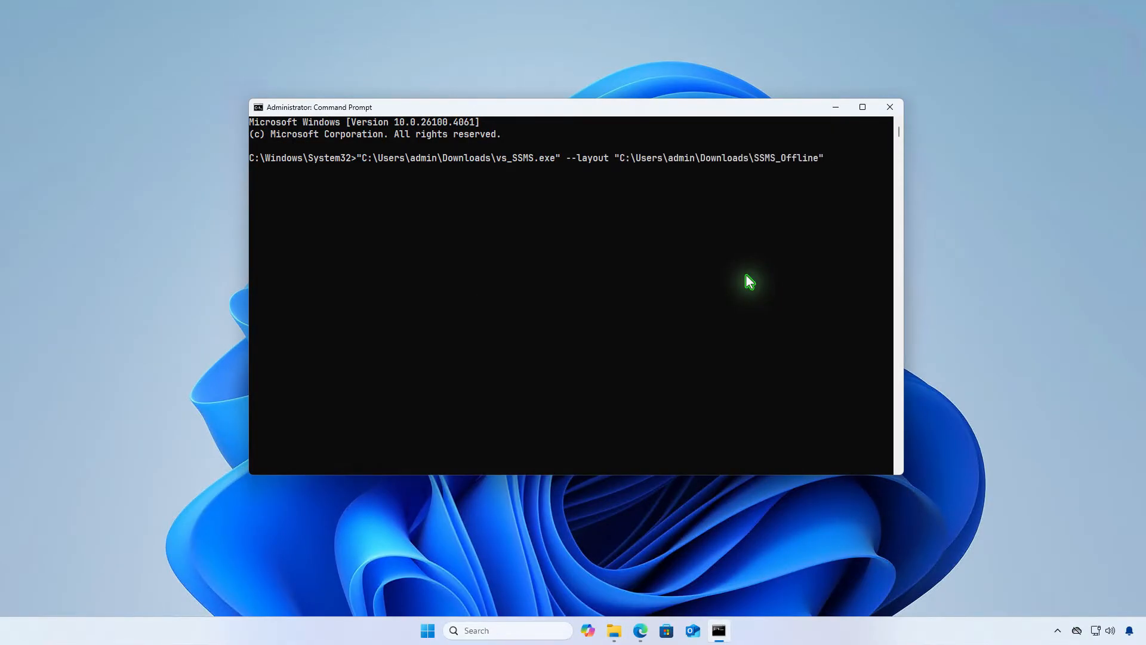
key(Return)
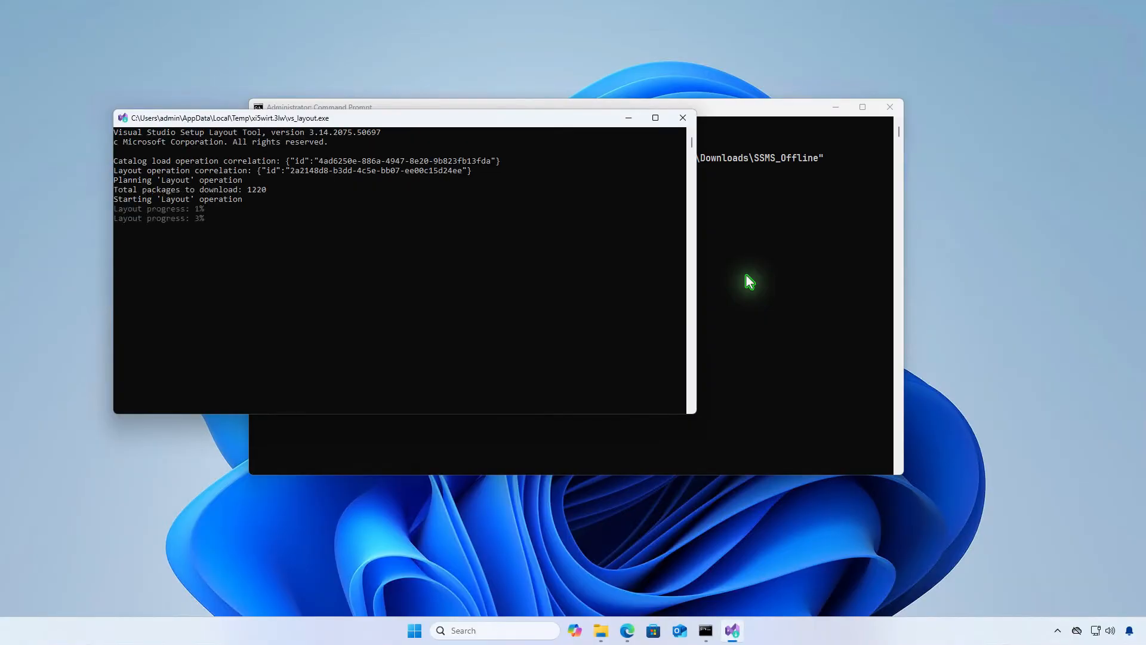
In Task Manager, sort processes by network usage, expand Visual Studio Setup Layout Tool to watch its download activity, and close Task Manager.
right_click(805, 630)
click(858, 587)
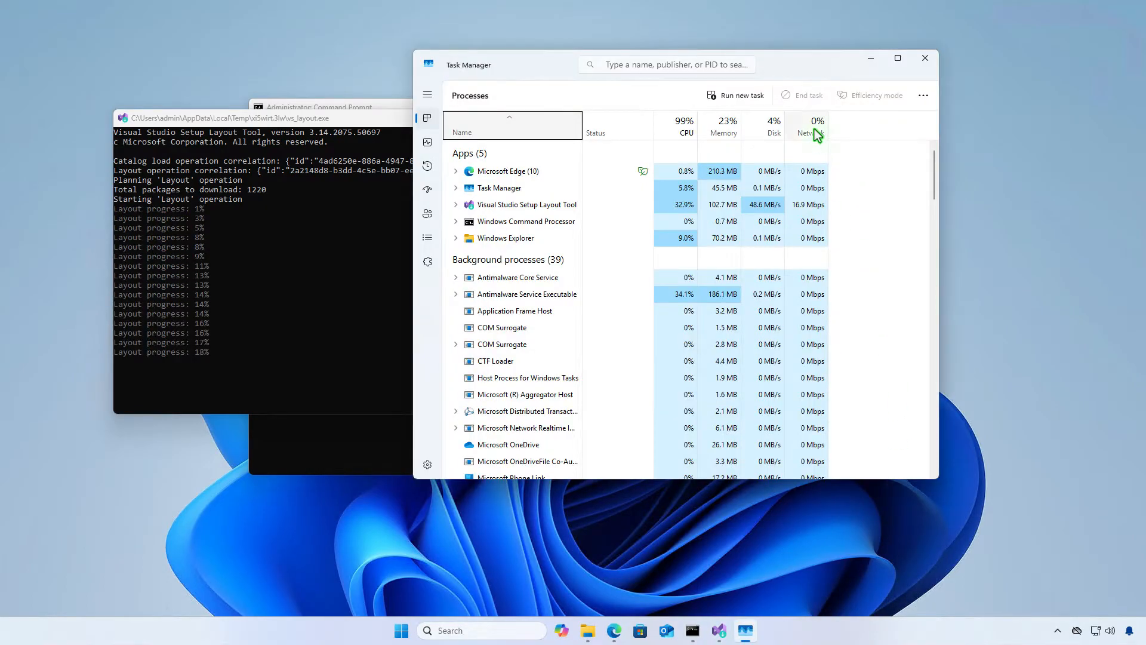
click(812, 127)
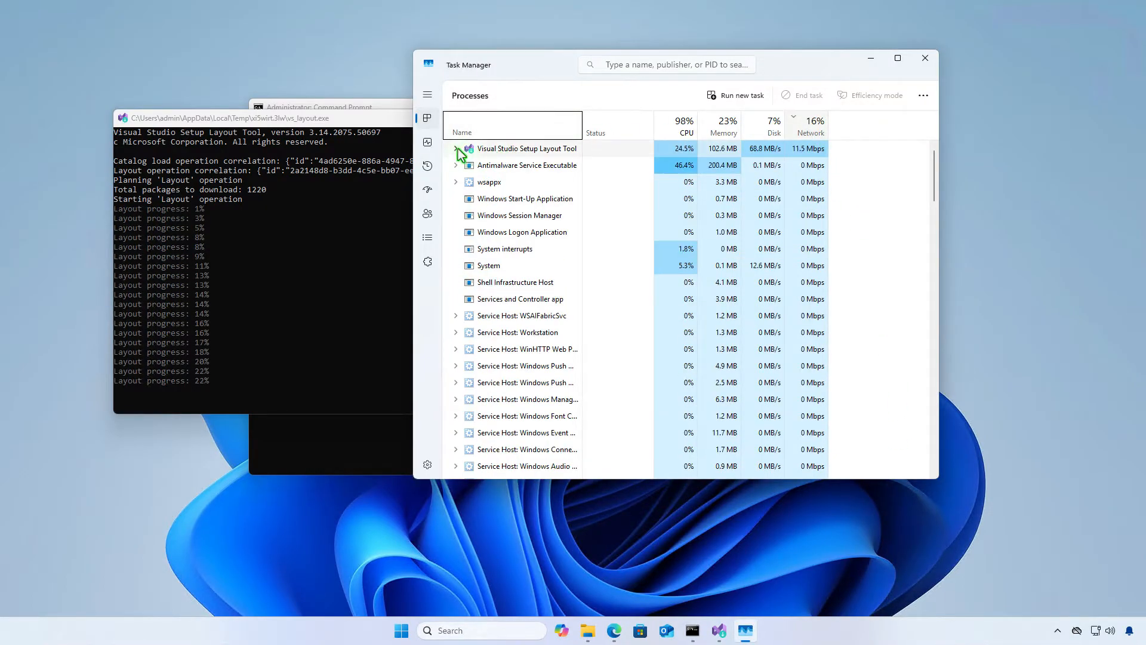
click(456, 148)
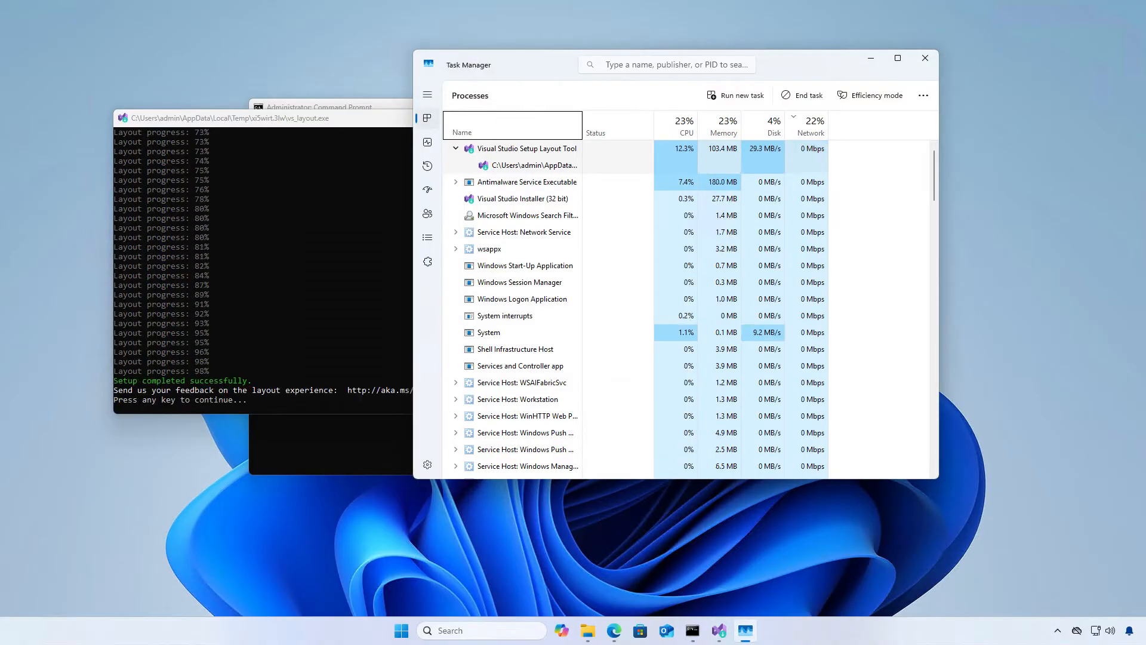
click(925, 57)
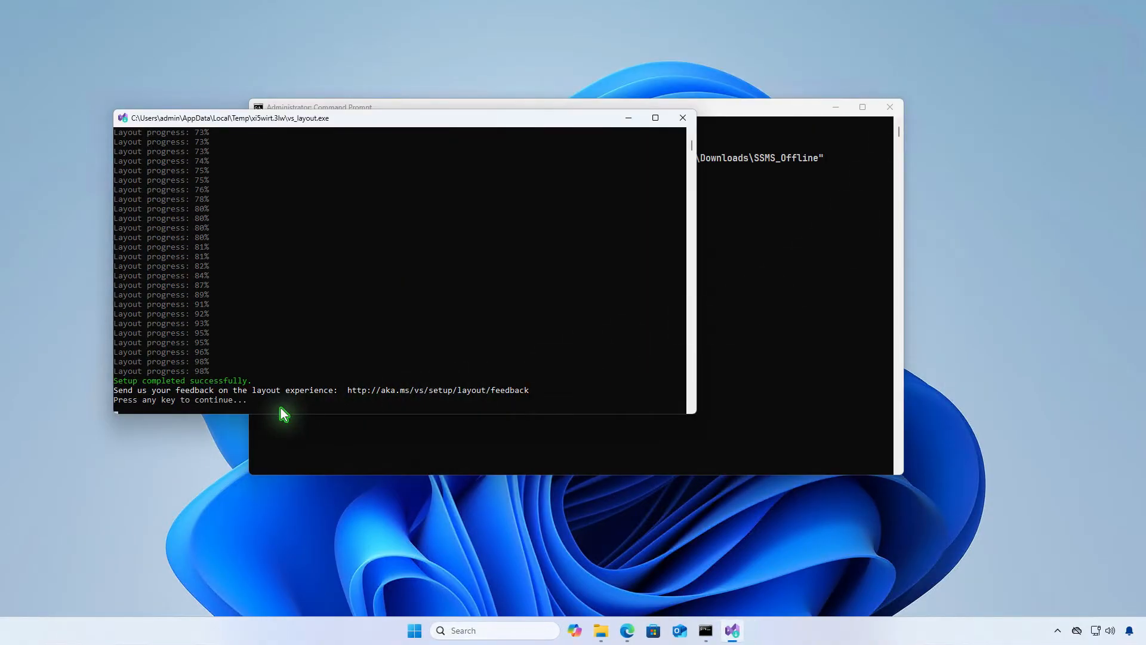
Close the layout tool window, minimise Command Prompt, and examine the files in the SSMS_Offline folder.
click(683, 117)
click(834, 112)
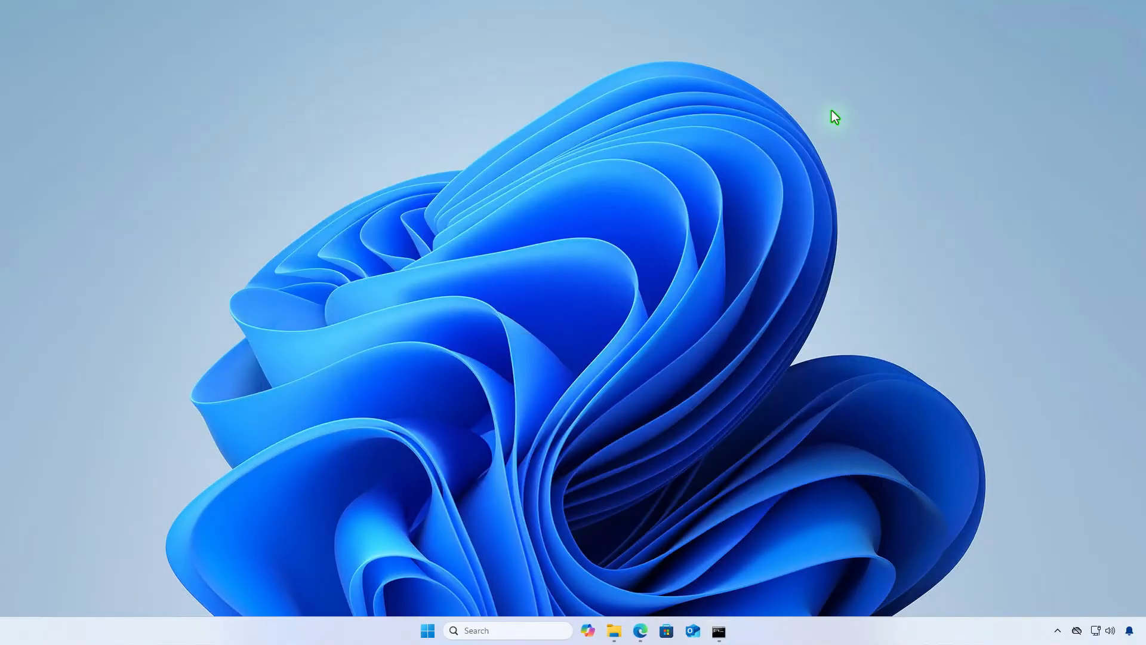
click(615, 631)
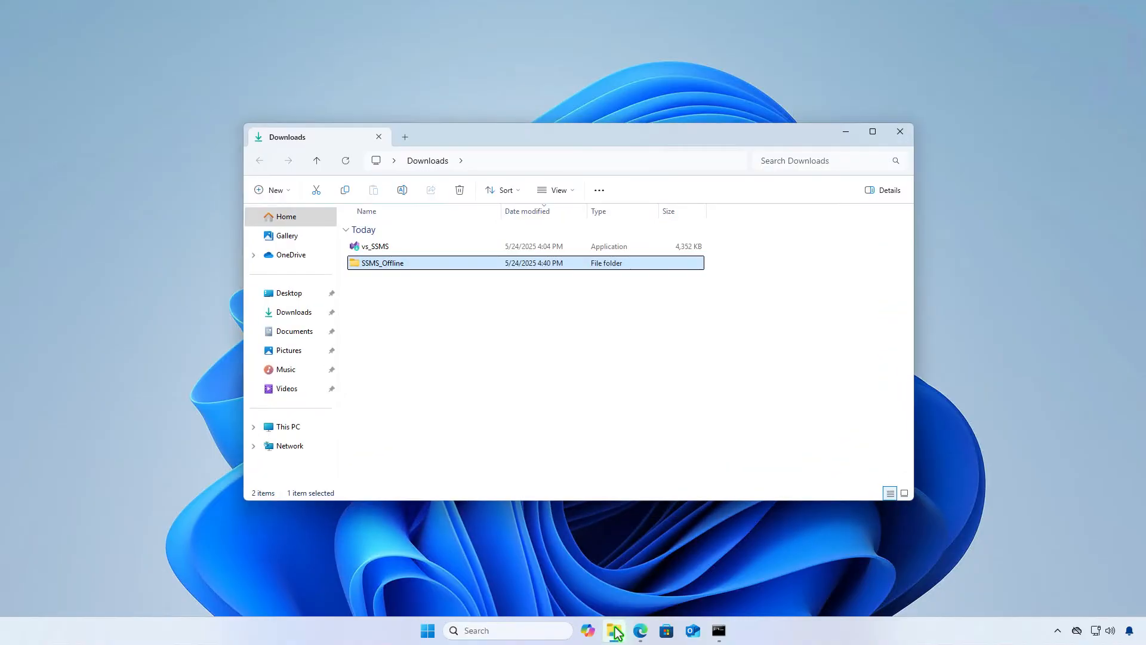
double_click(425, 263)
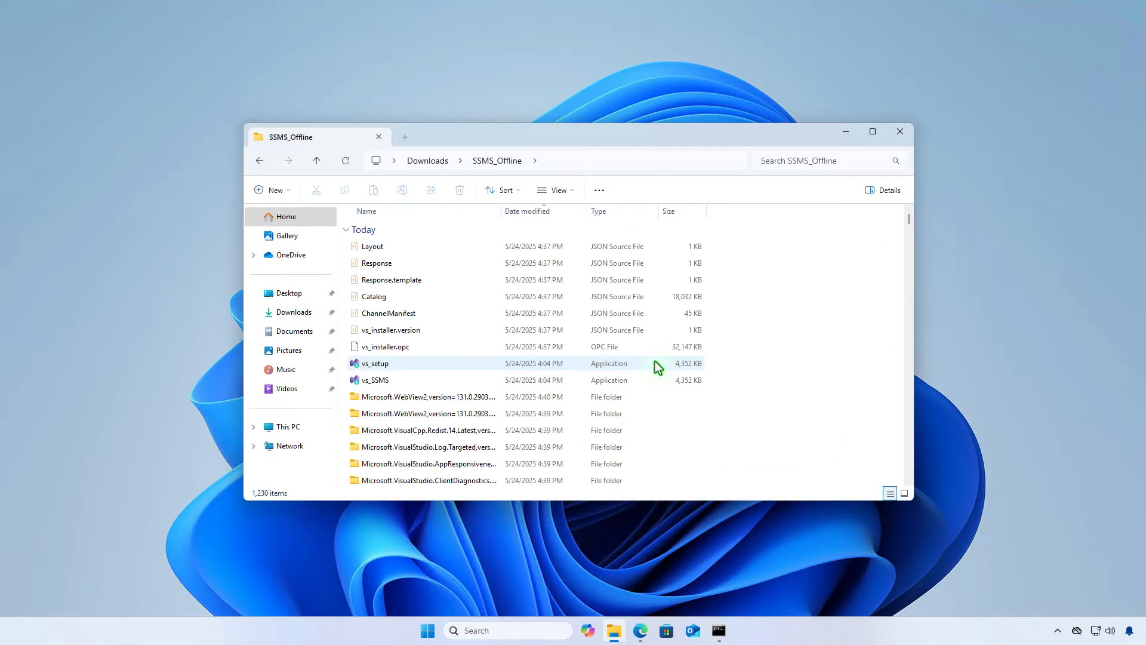
scroll(655, 361, down, 15)
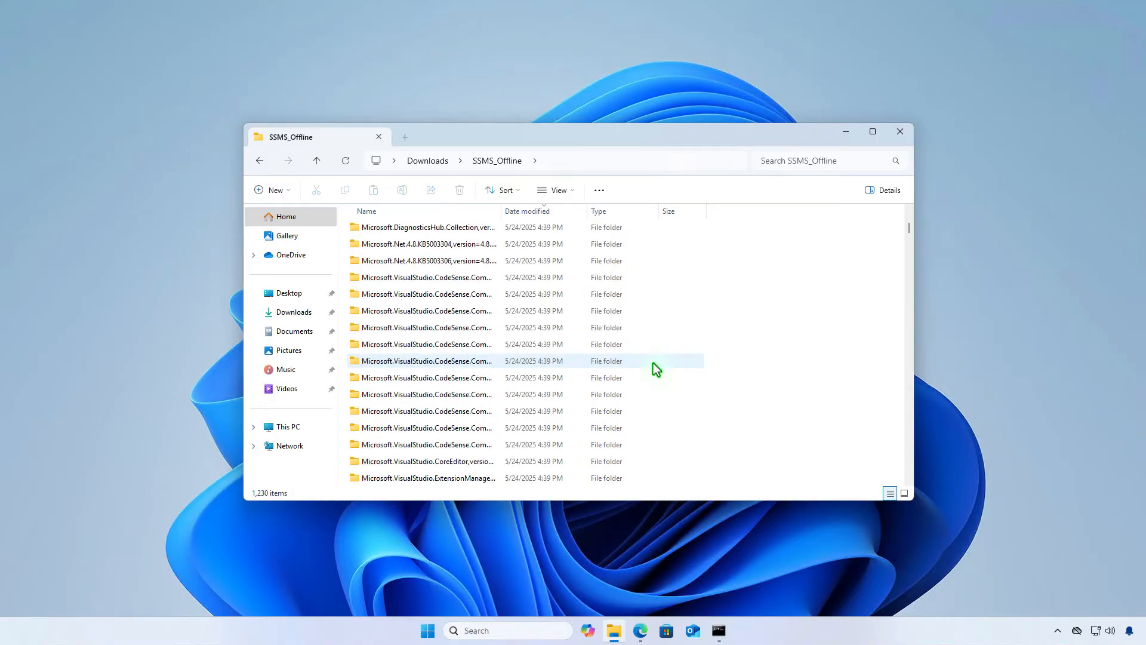
scroll(653, 363, up, 15)
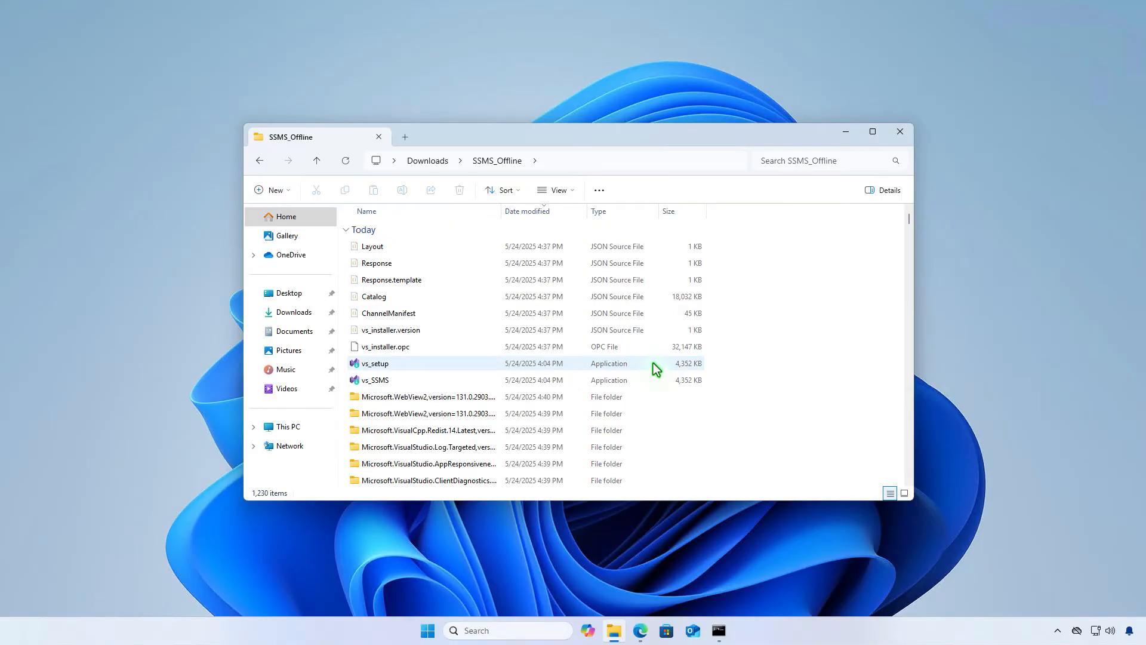
In the Downloads folder, check the SSMS_Offline folder's size in its properties and delete the vs_SSMS application.
click(440, 167)
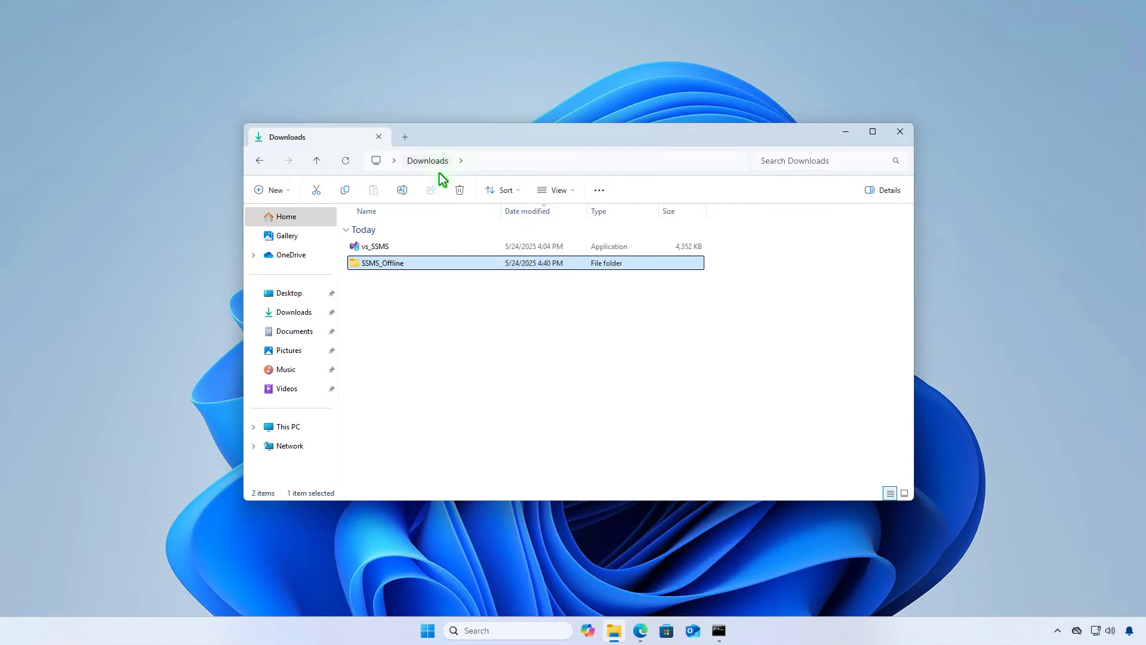
right_click(426, 261)
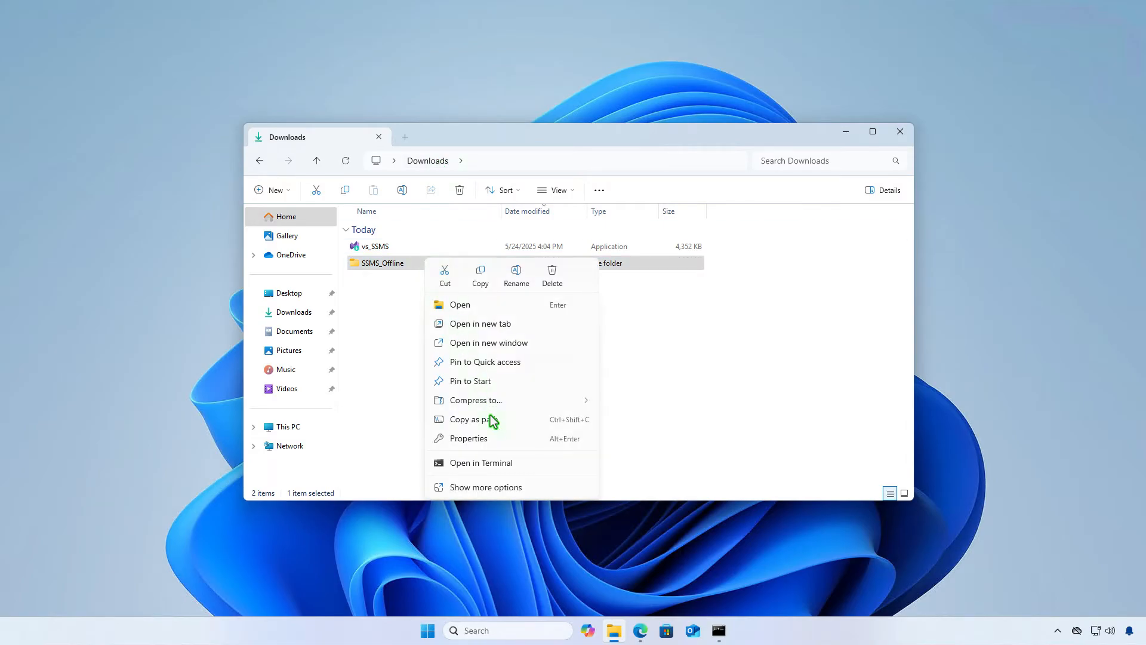
click(497, 440)
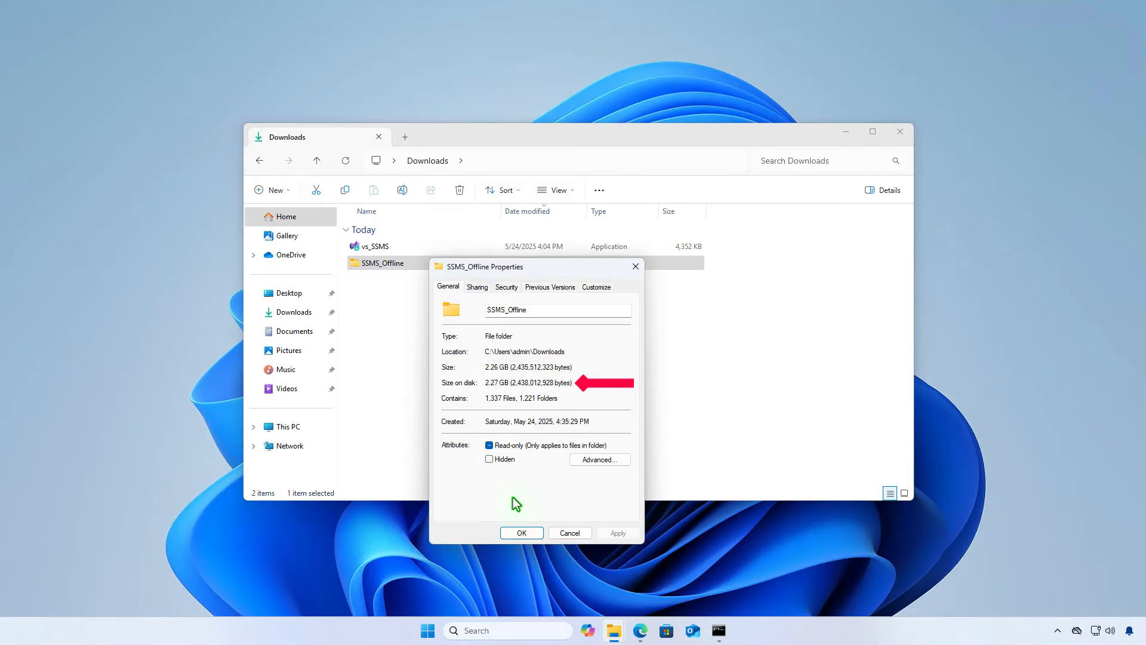
click(577, 534)
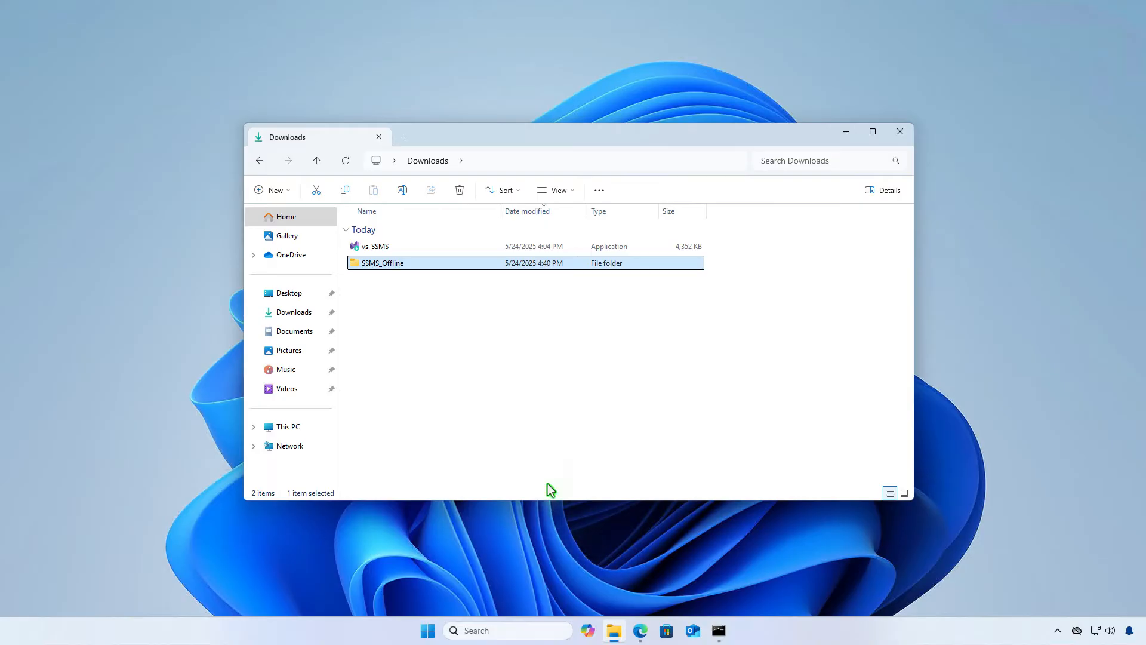
click(404, 247)
click(458, 191)
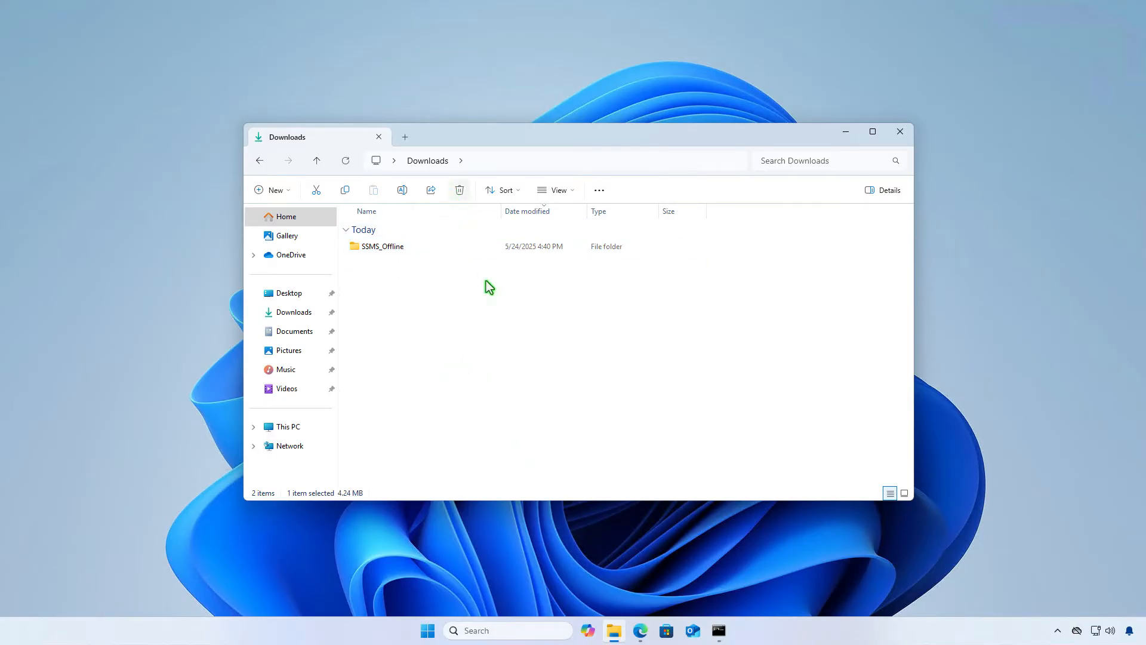
Disable the Ethernet0 adapter in the advanced network settings and minimise Settings.
right_click(1095, 631)
click(1092, 597)
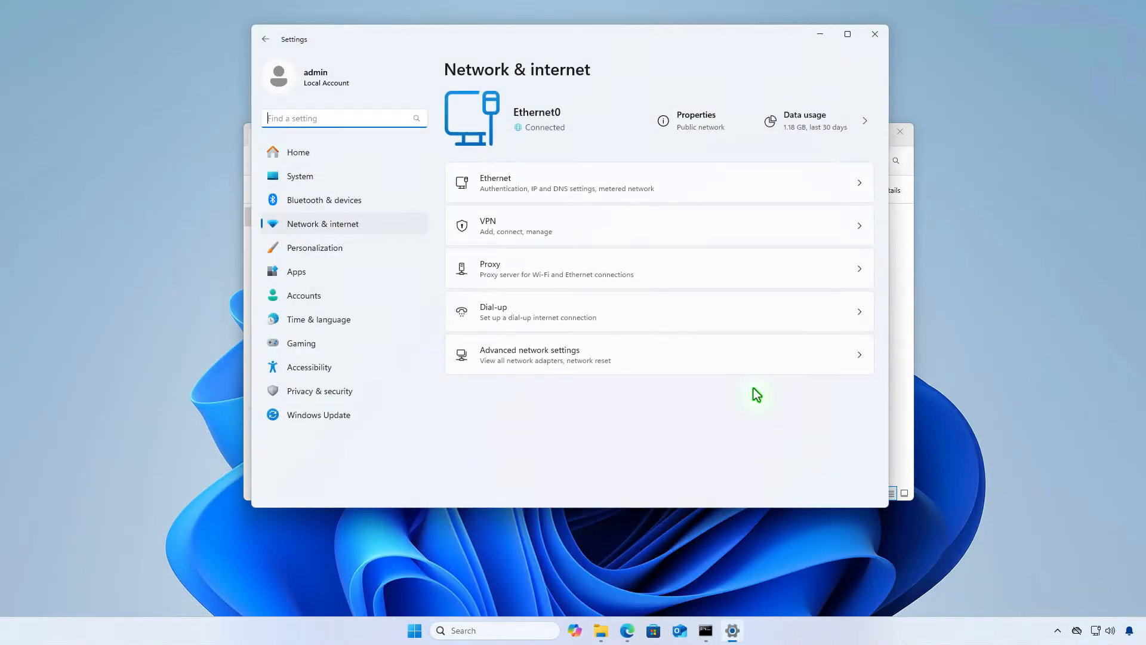
click(699, 352)
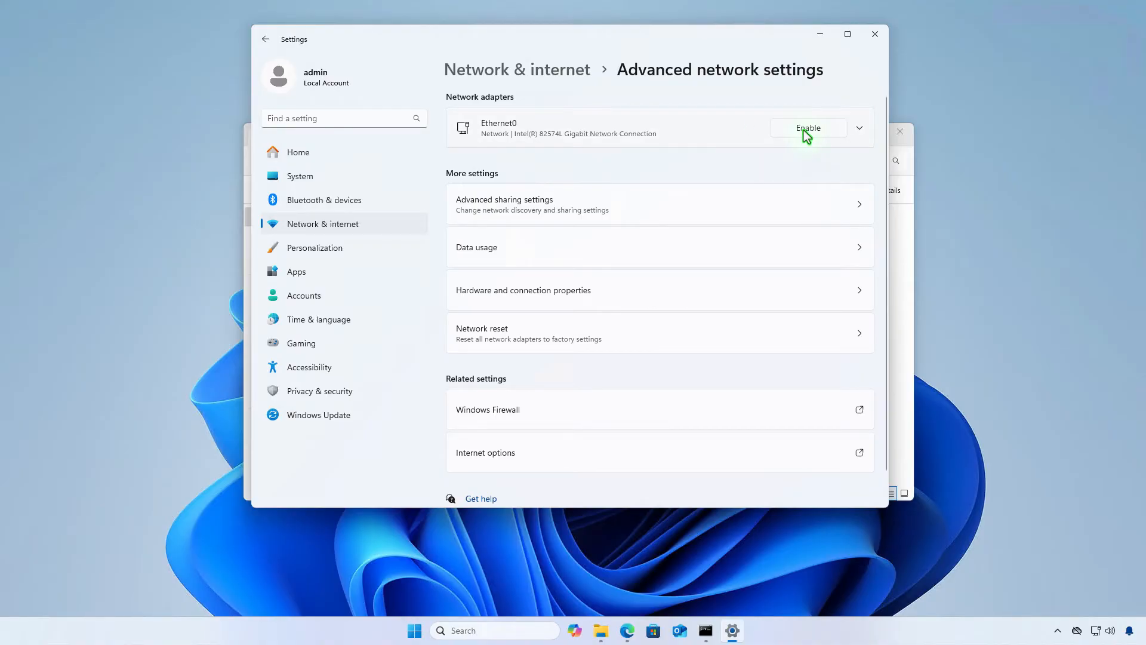
click(820, 34)
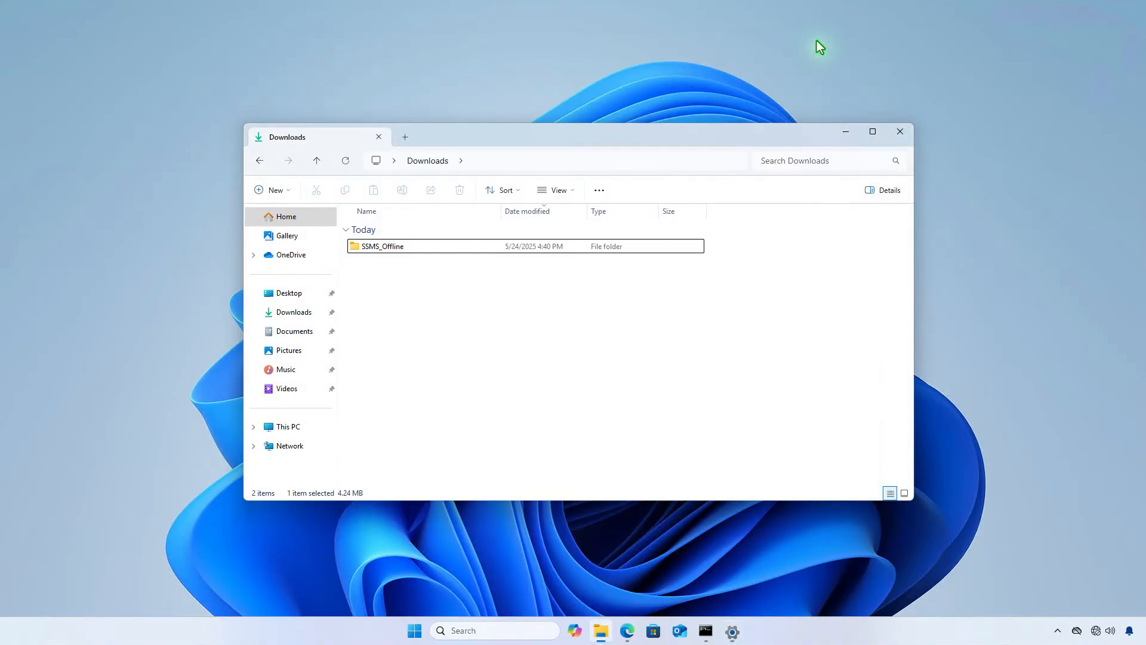
Test the internet connection by running ping google.com in Command Prompt, and minimise the window.
click(706, 631)
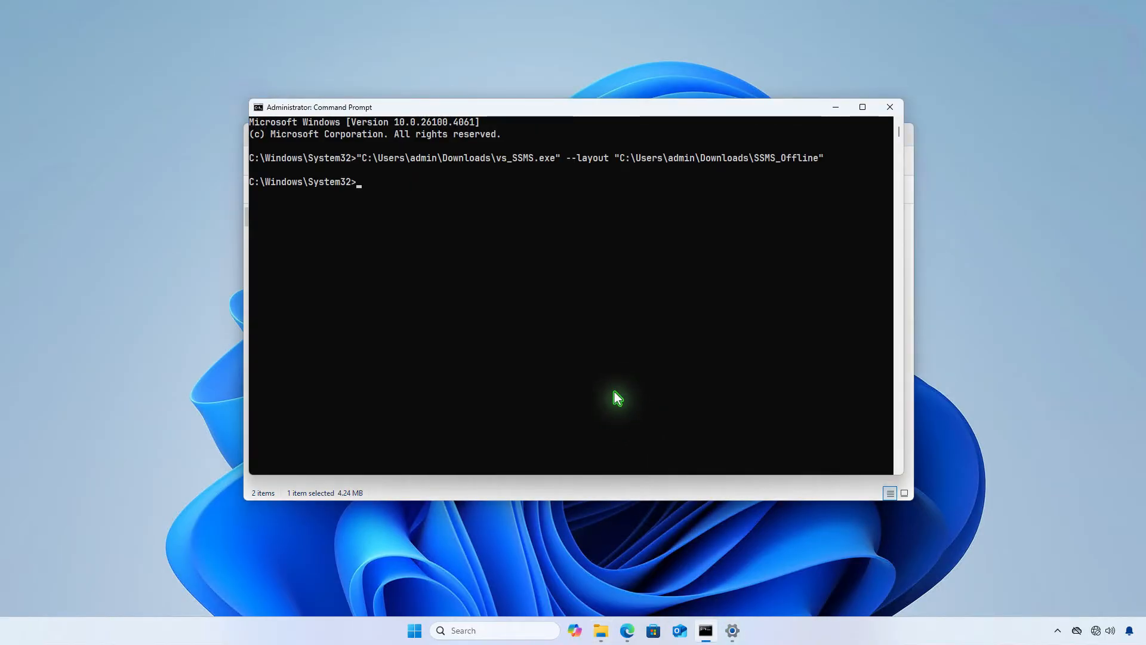
text(oogle.com)
key(Return)
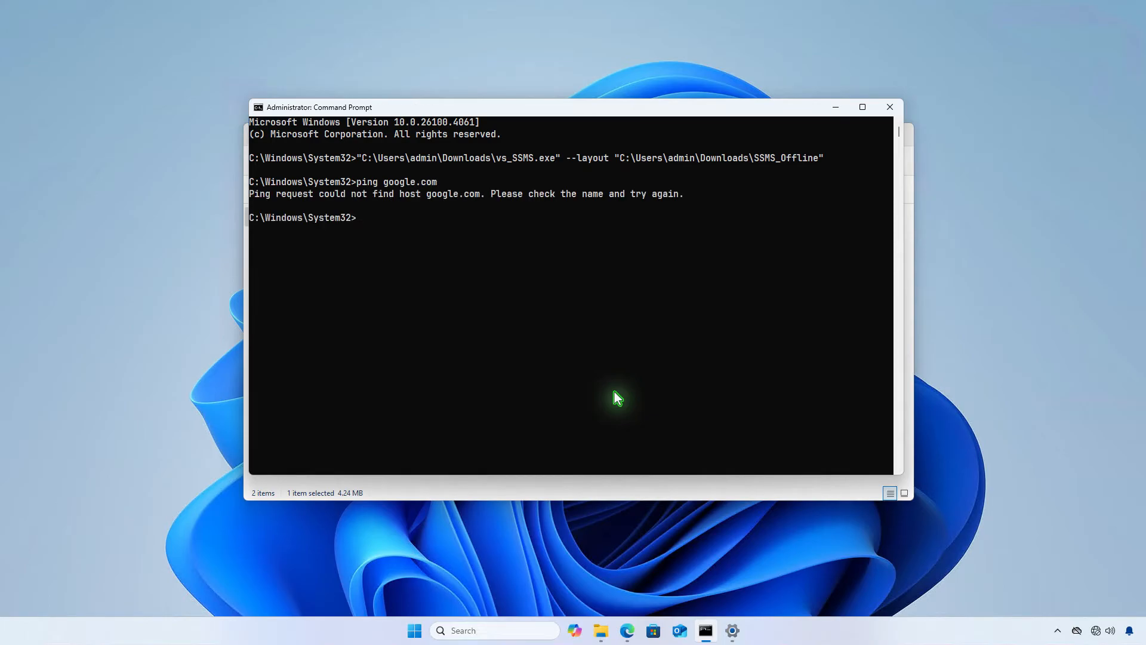
click(836, 108)
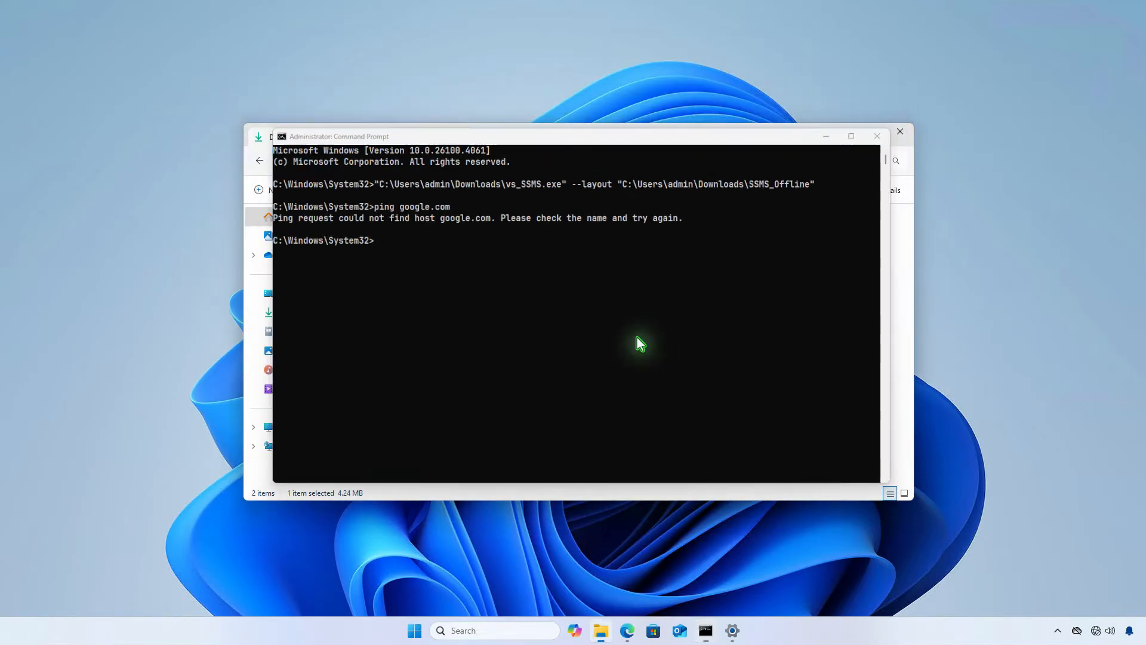
Copy the path of the vs_setup application inside the SSMS_Offline folder and minimise the folder window.
double_click(431, 247)
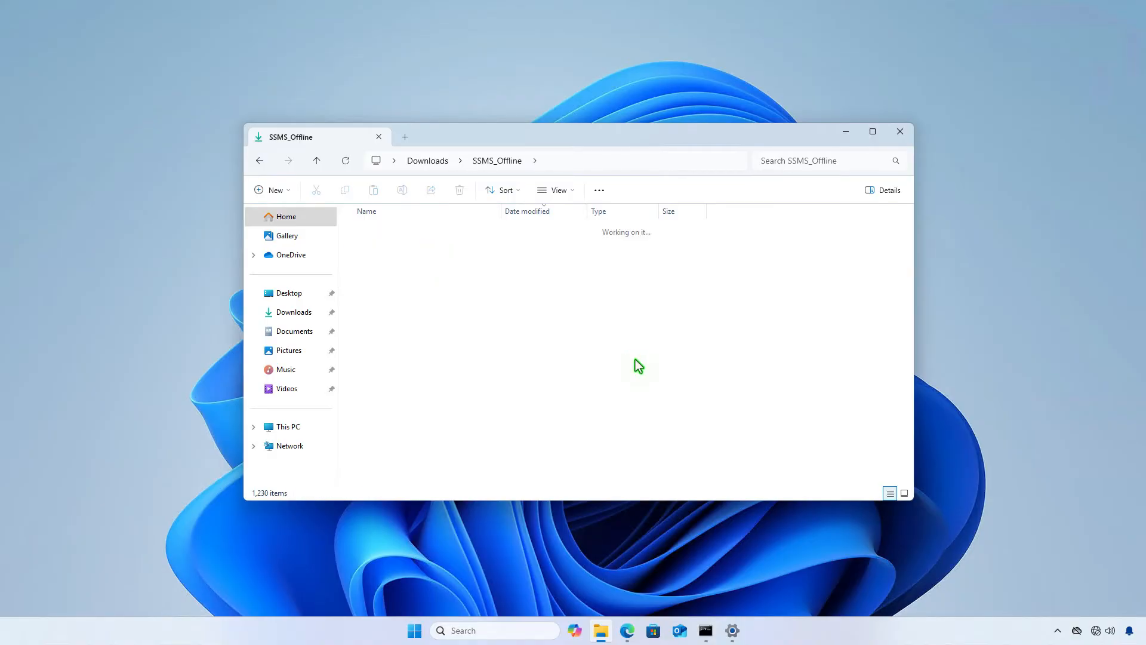
click(416, 366)
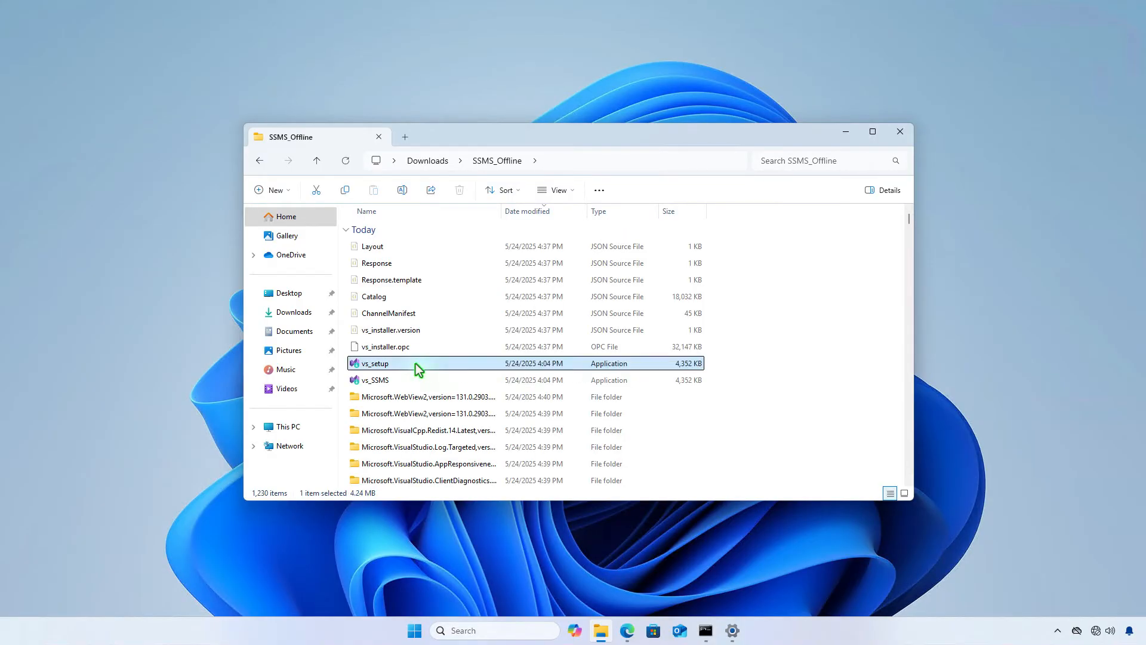
right_click(416, 363)
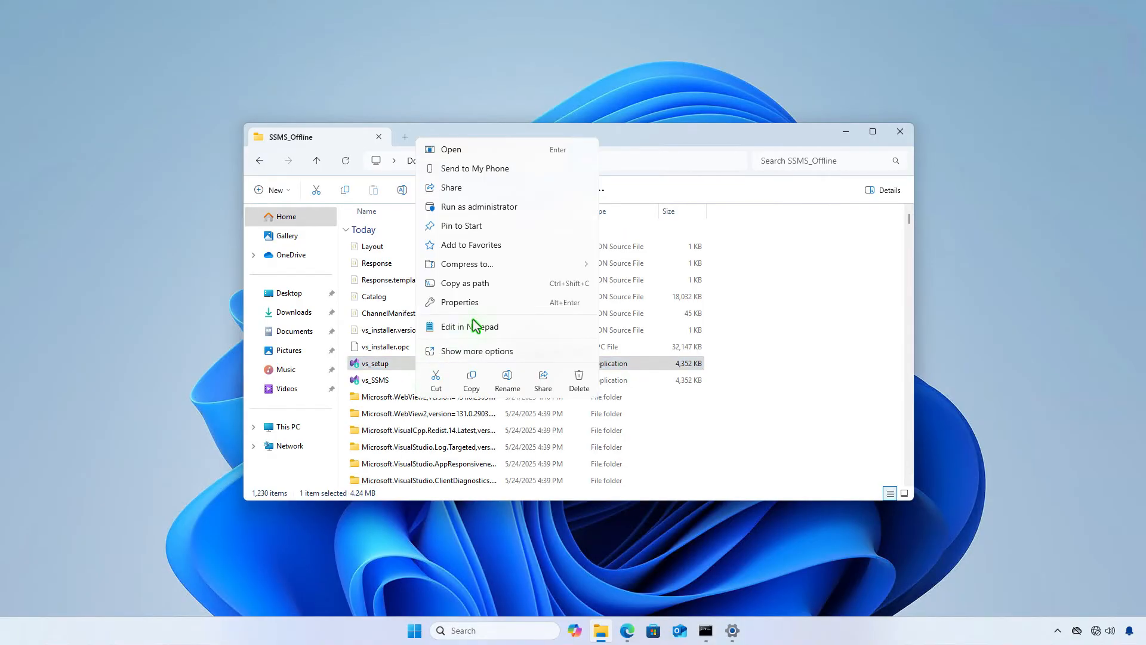
click(493, 287)
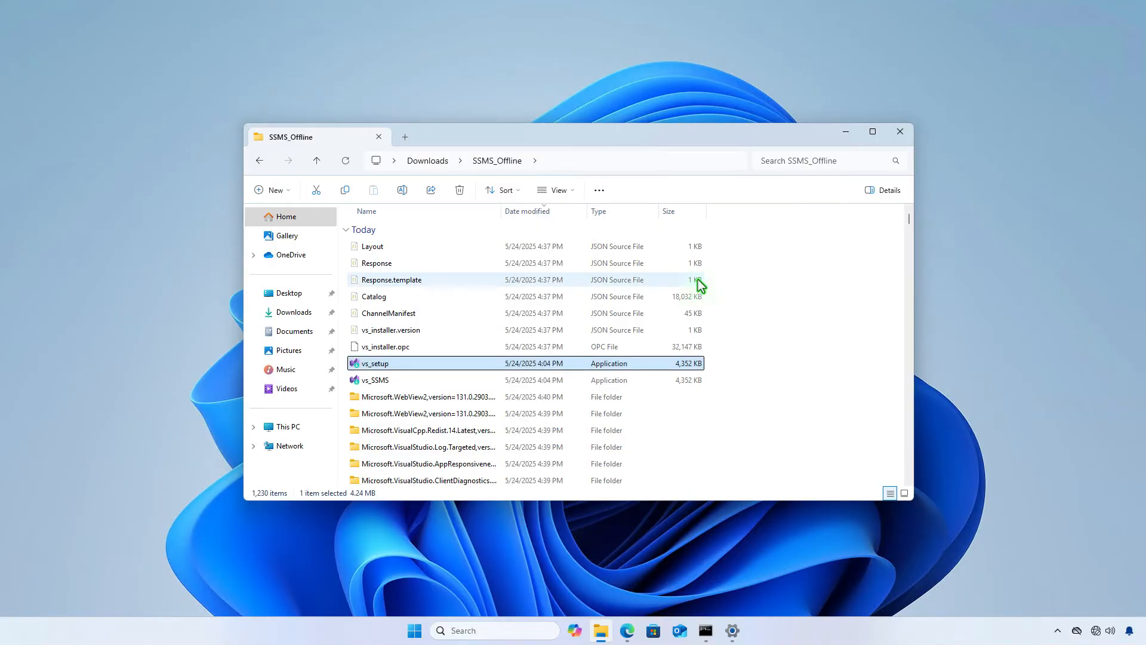
click(846, 132)
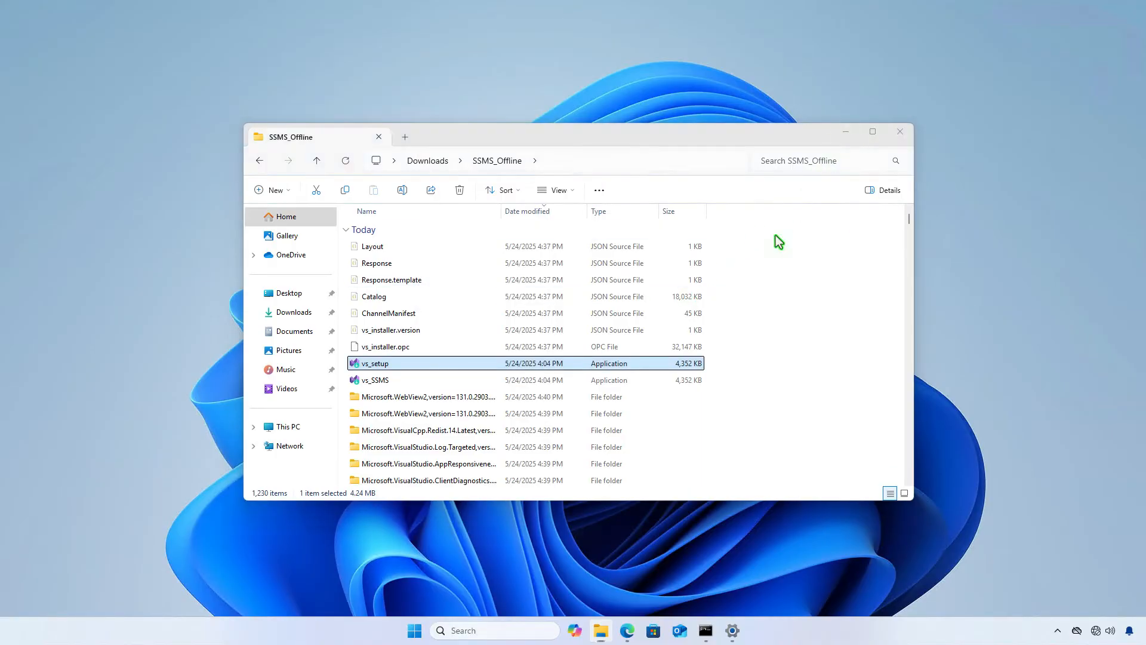
Clear Command Prompt and run "C:\Users\admin\Downloads\SSMS_Offline\vs_setup.exe" --noweb.
click(706, 631)
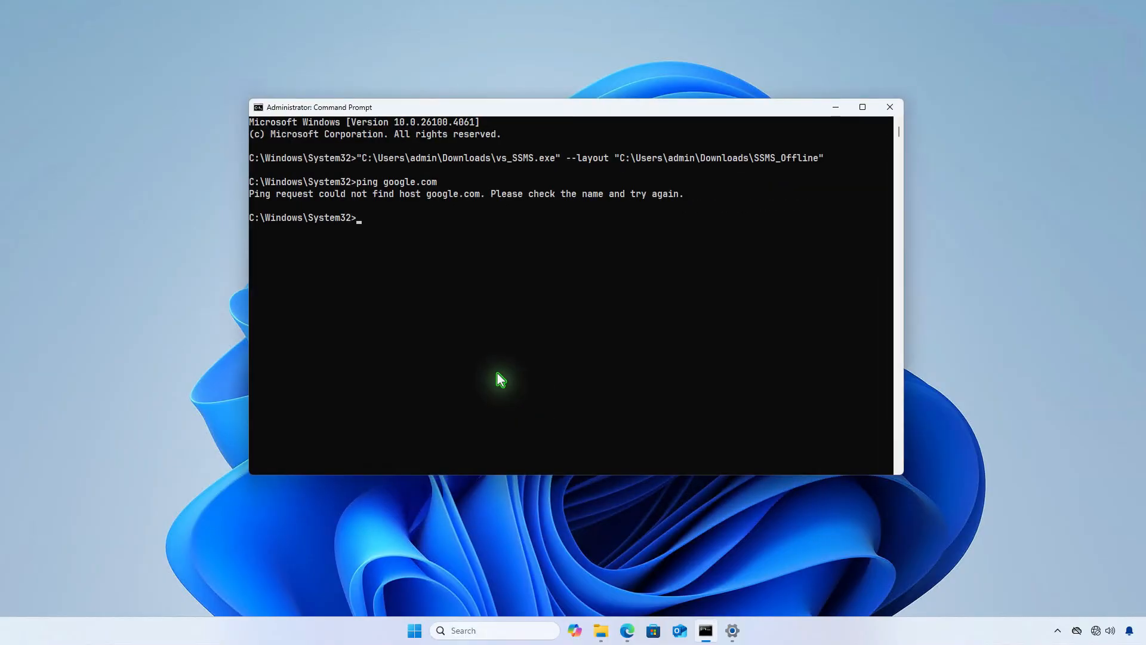
text(cls)
key(Return)
key(Return)
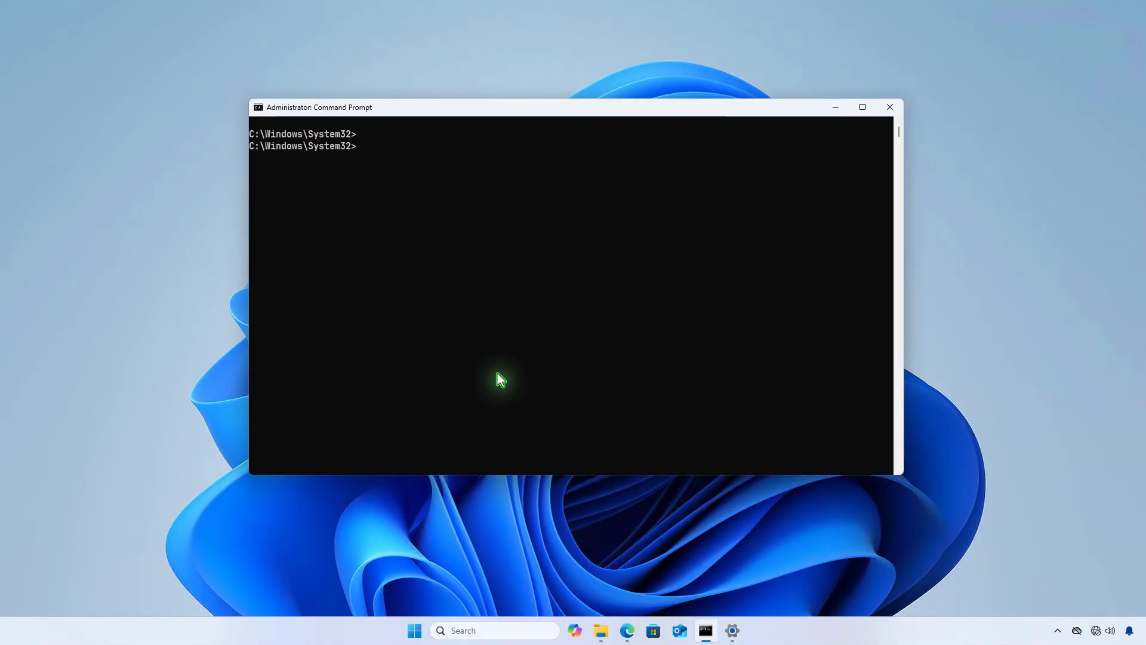
key(ctrl+v)
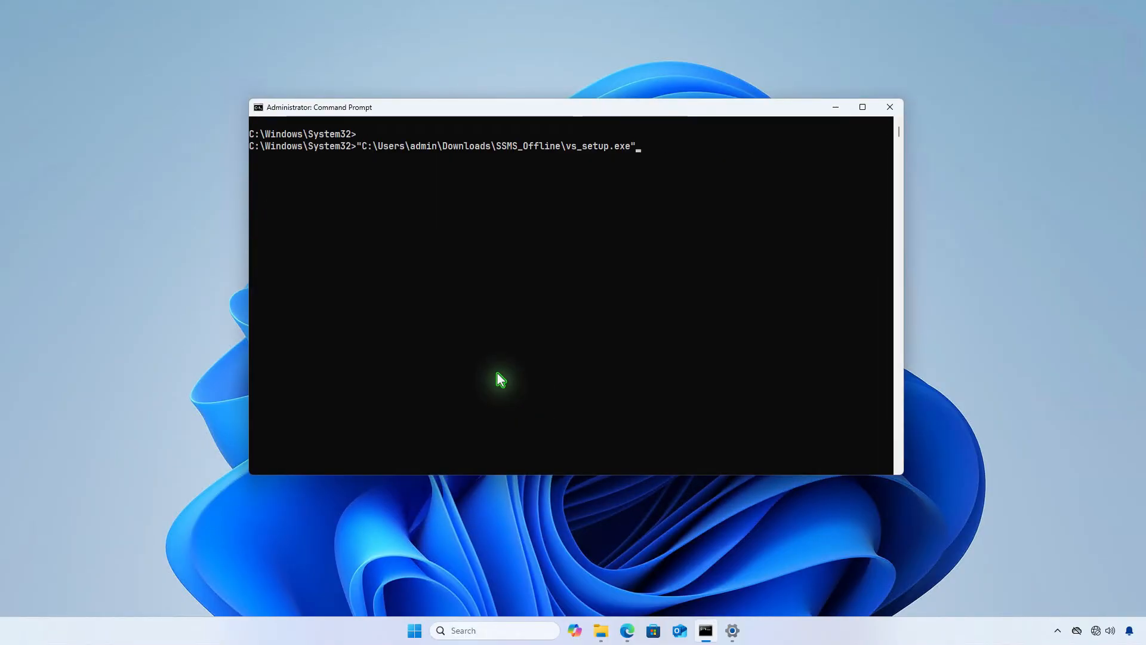
text(--noweb)
key(Return)
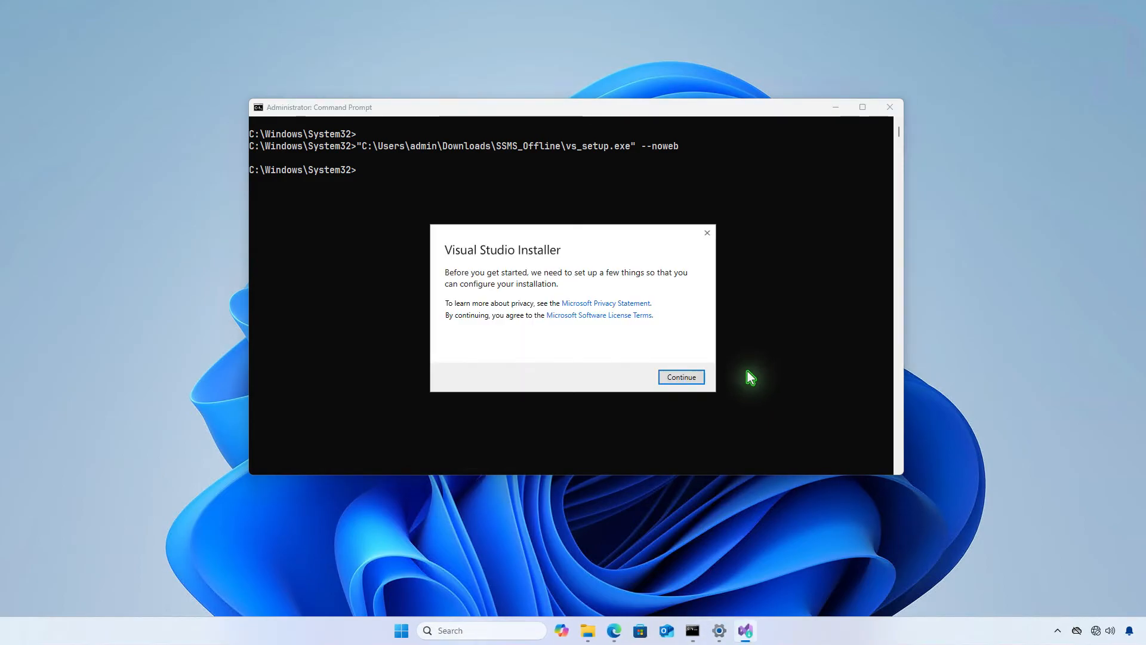
Install SQL Server Management Studio 21 through Visual Studio Installer without any optional workloads, and minimise the installer.
click(694, 378)
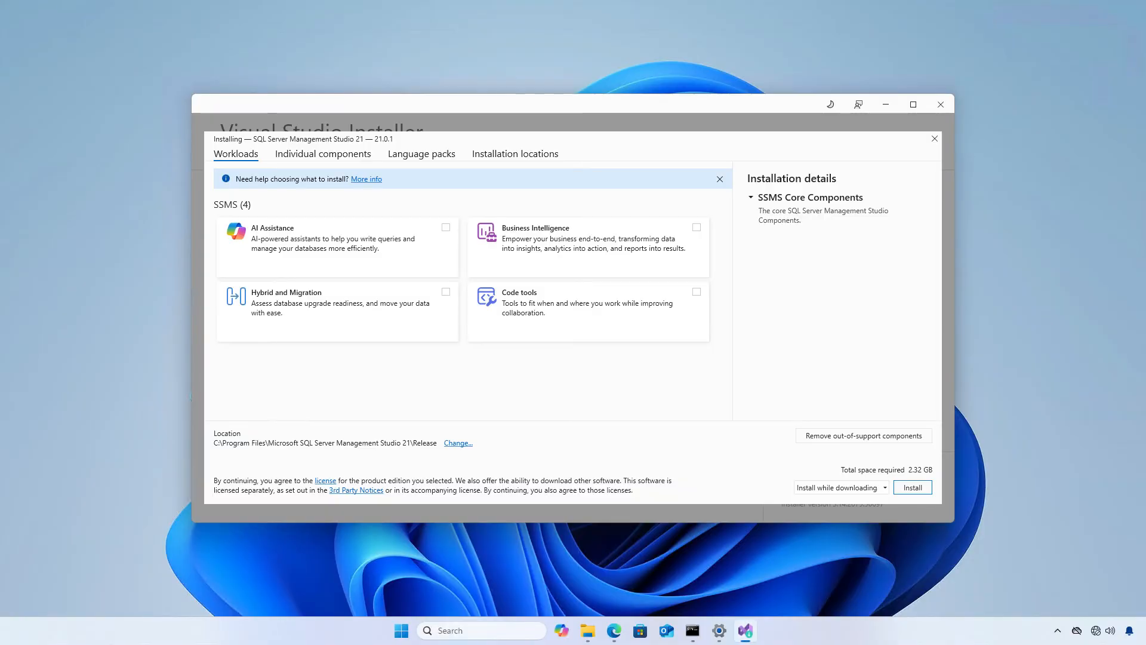
click(925, 486)
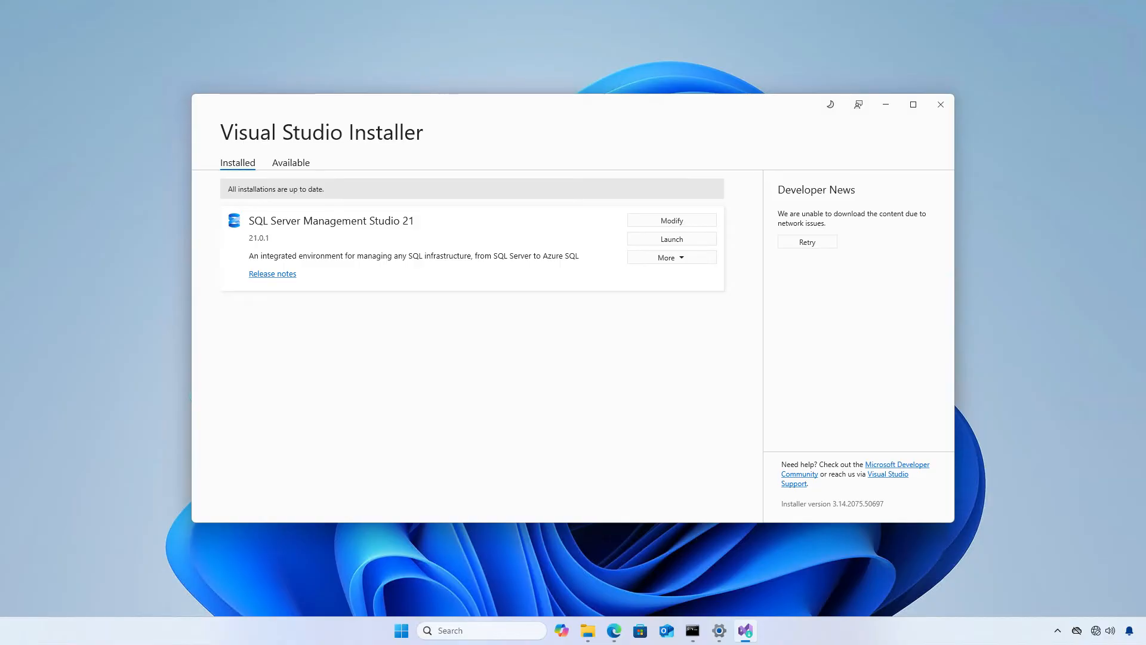
click(886, 104)
Search Windows for sql, launch SQL Server Management Studio 21, and skip adding an account.
click(442, 632)
text(sql)
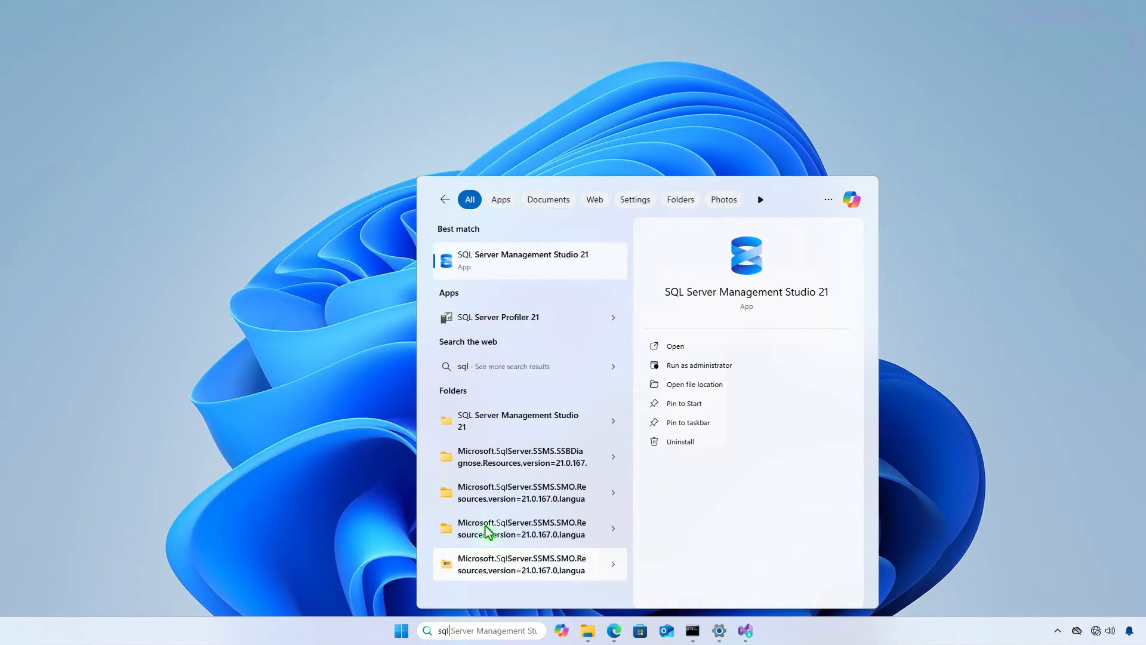
click(584, 272)
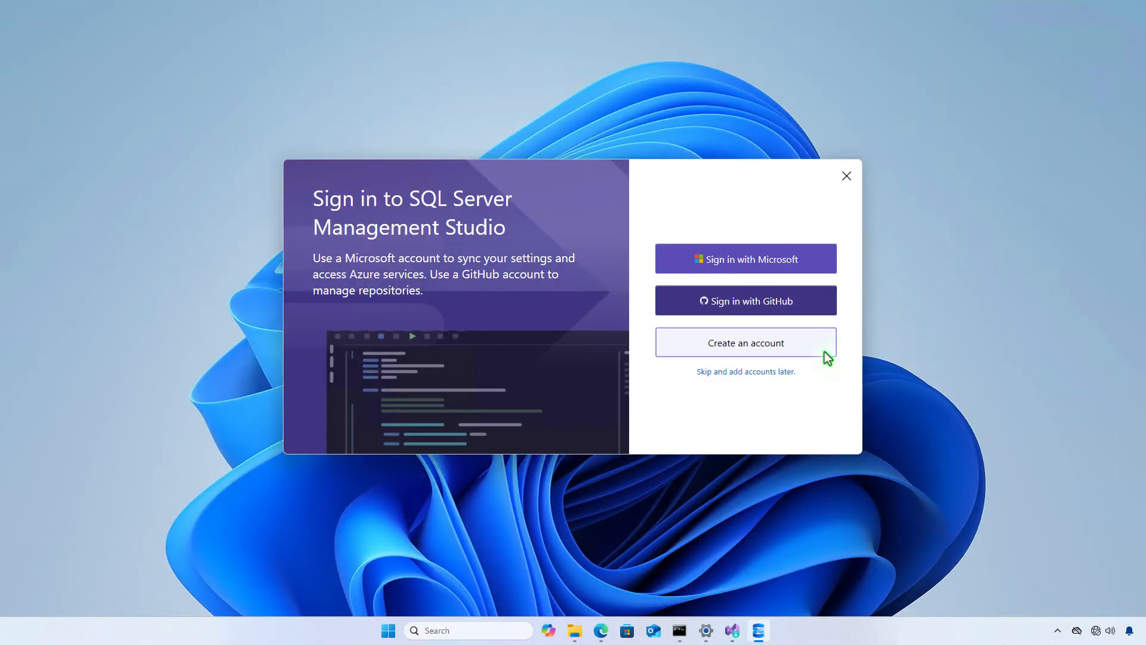
click(776, 372)
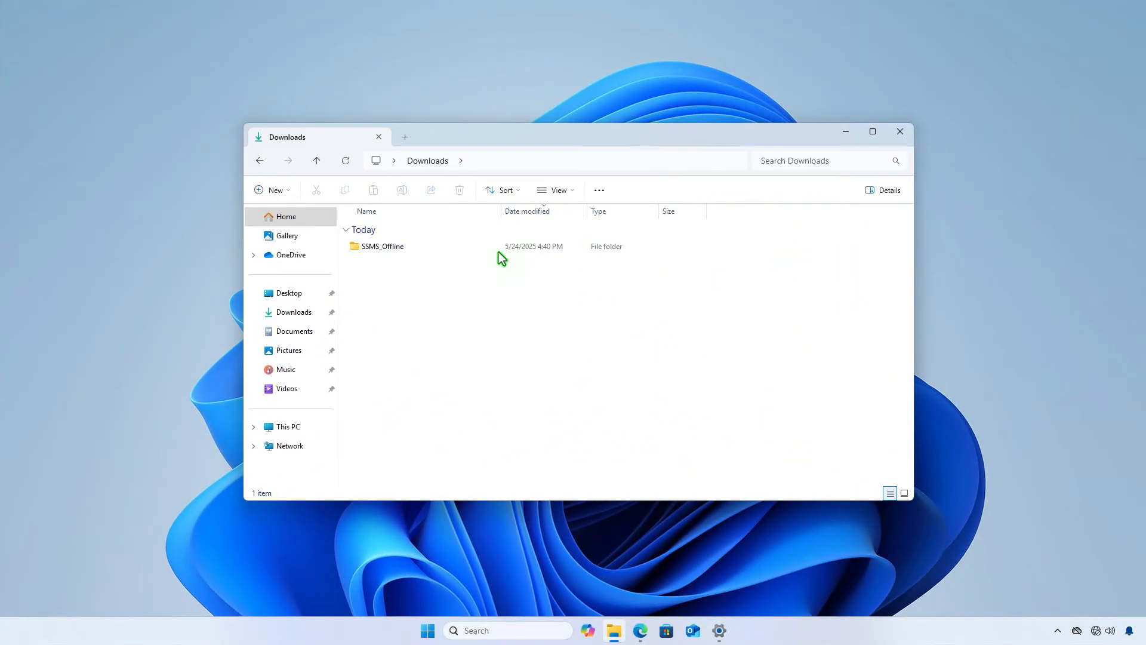
double_click(475, 246)
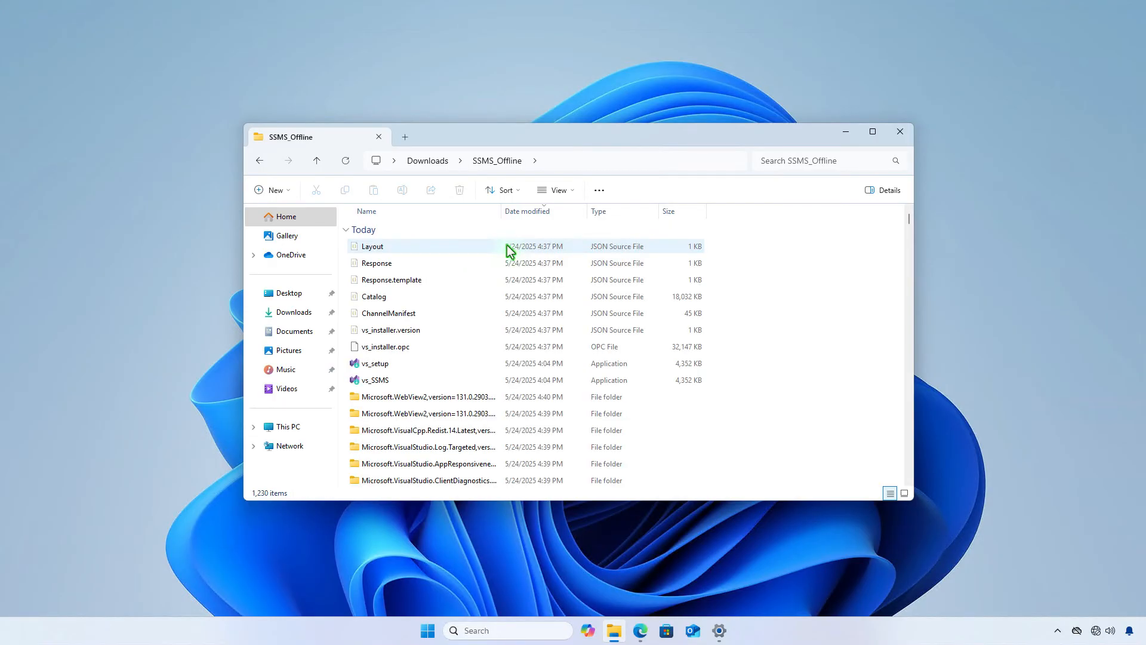
right_click(794, 251)
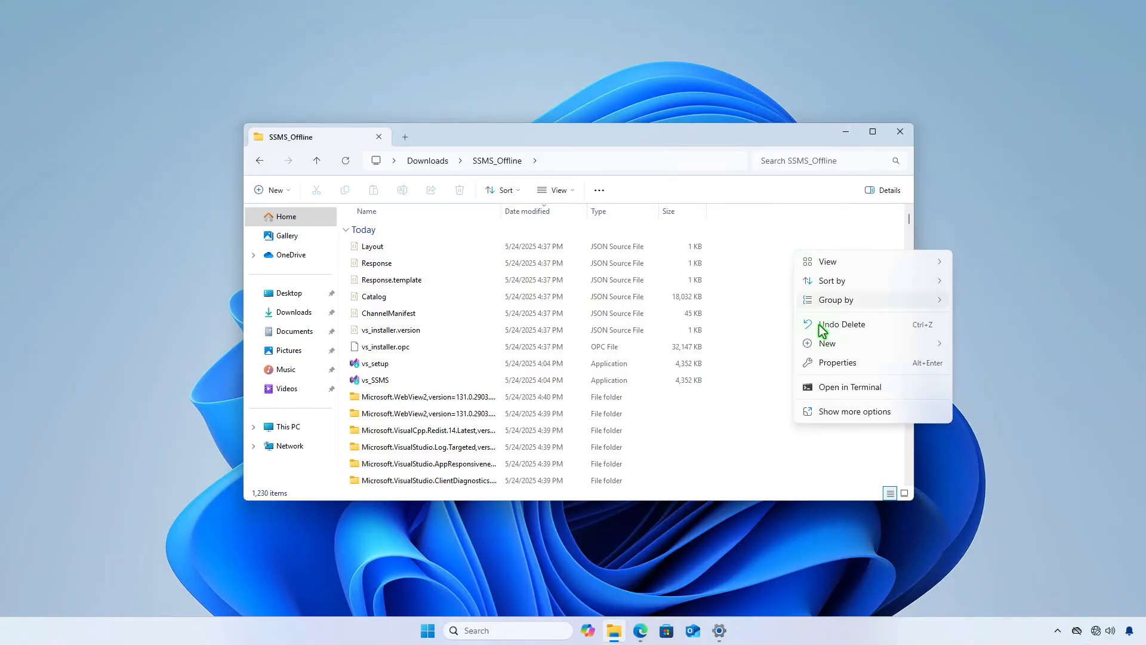
mouse_move(835, 350)
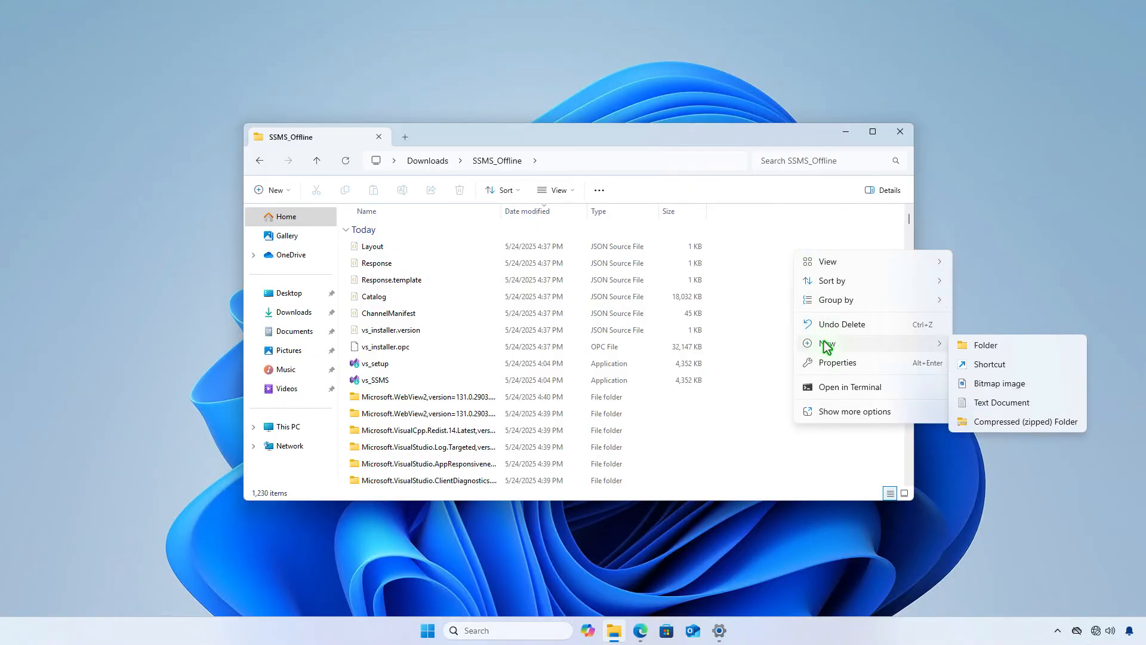
click(1015, 403)
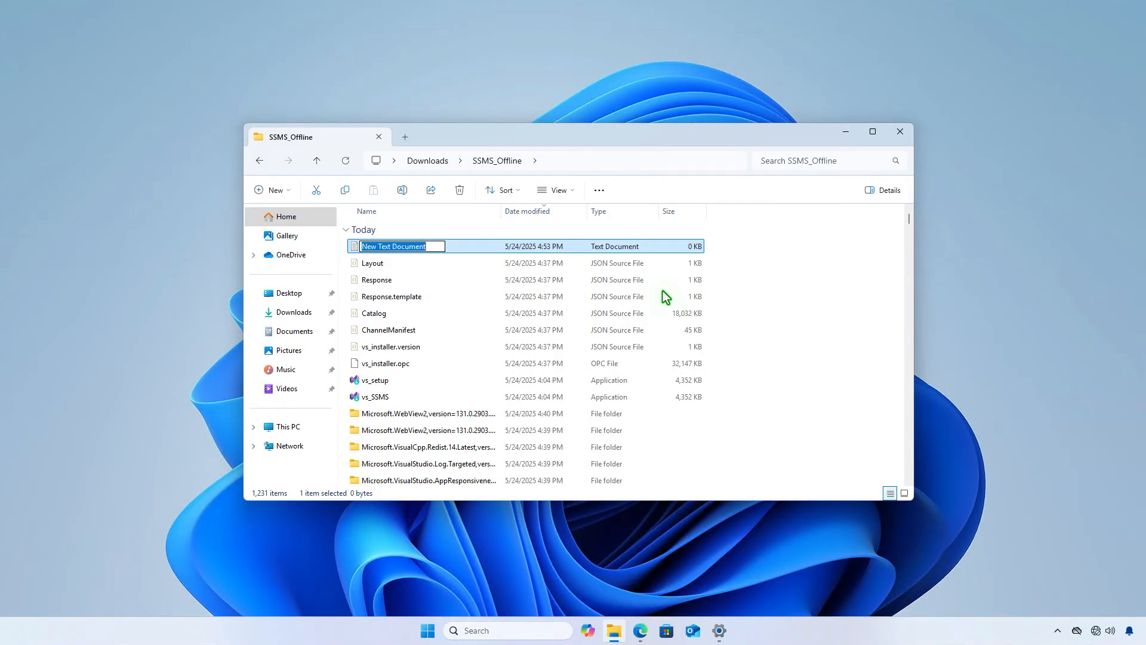
key(Return)
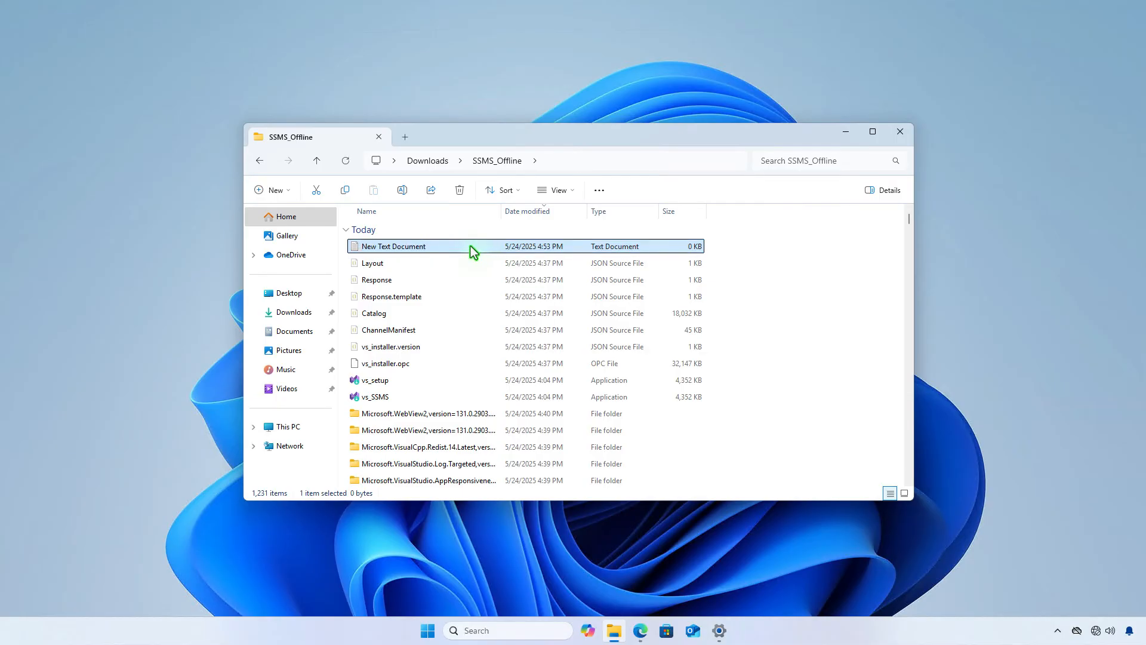
key(Return)
key(ctrl+v)
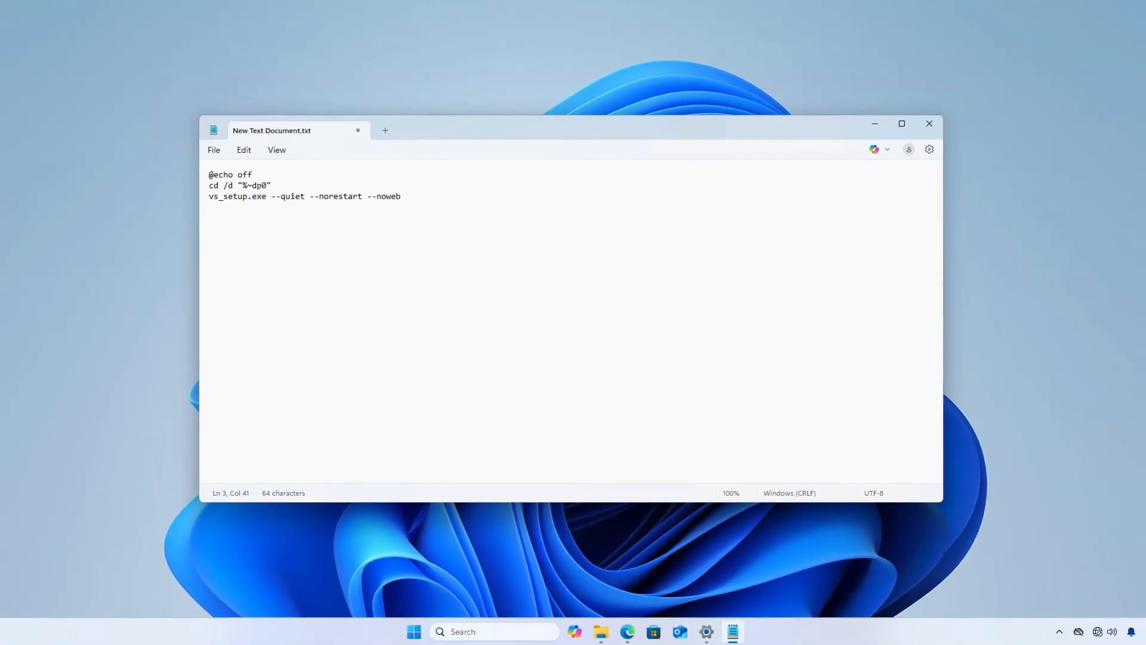
Save the script in SSMS_Offline as install.bat with the All files type, and close its Notepad tab.
click(214, 154)
click(216, 269)
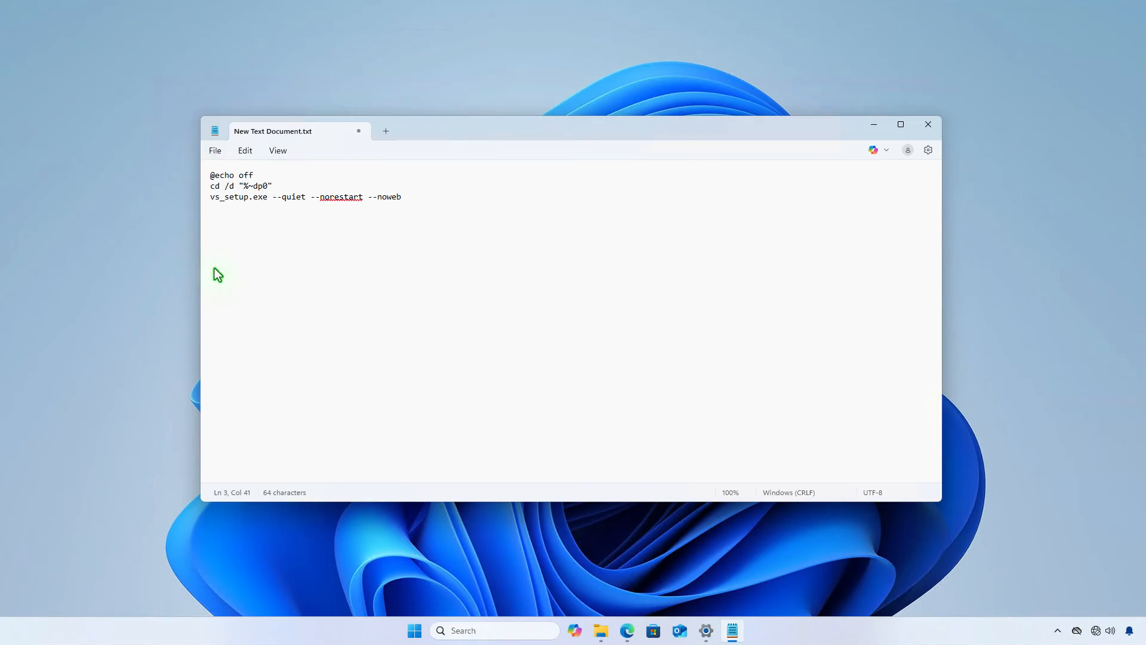
click(417, 368)
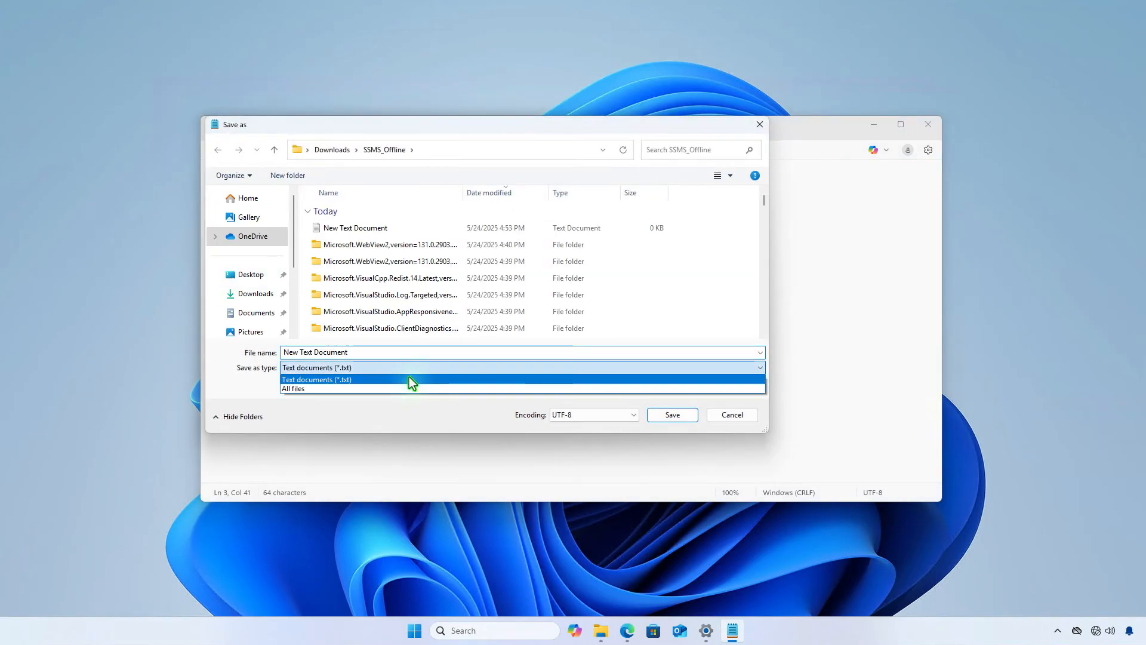
click(364, 388)
click(363, 353)
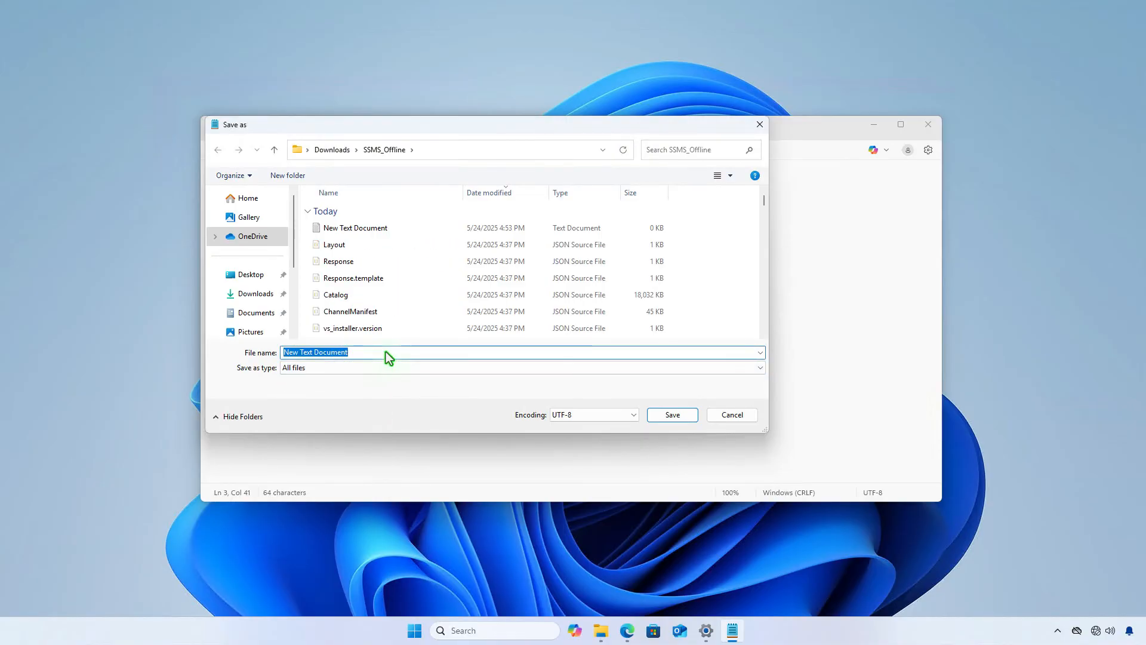
text(insta)
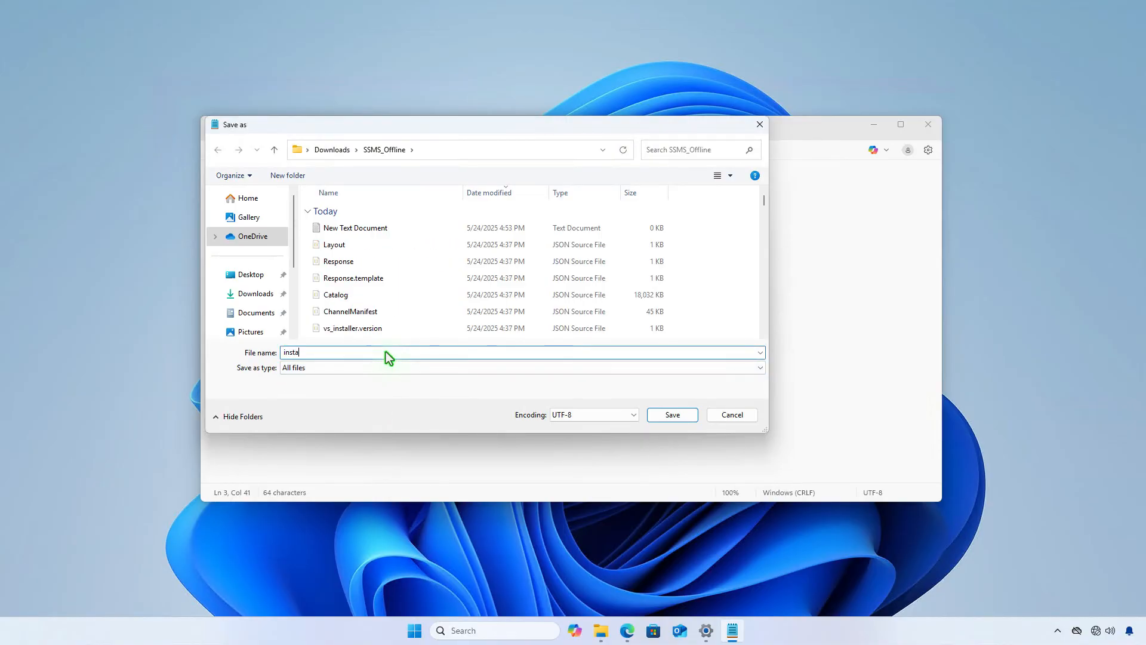
text(ll.bat)
click(670, 414)
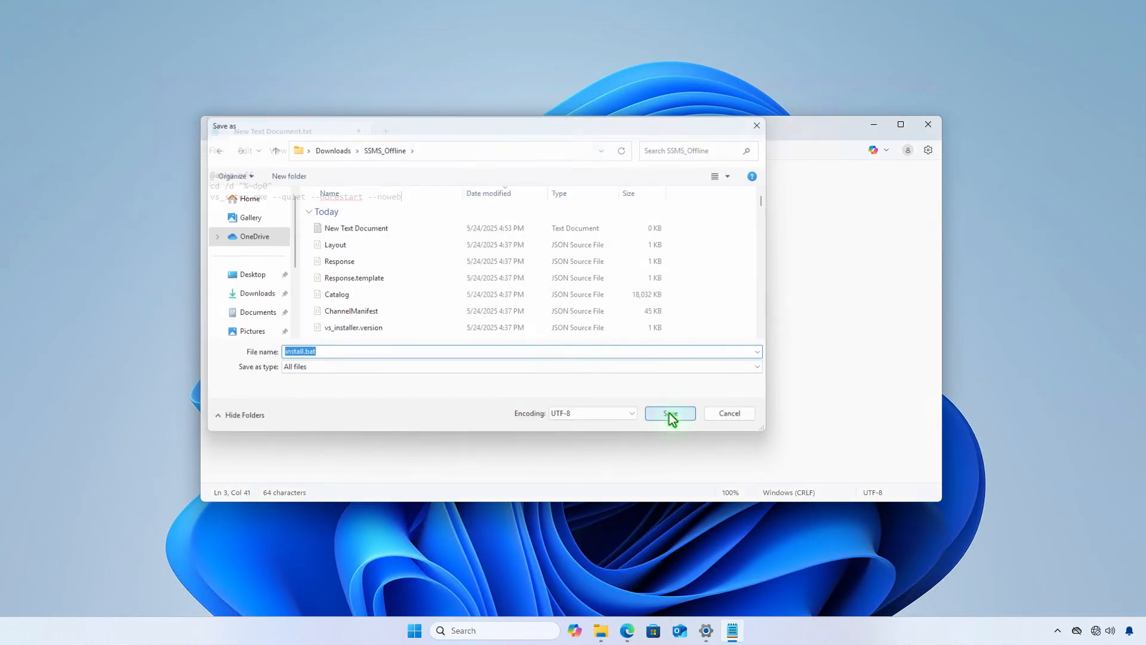
click(359, 130)
Delete New Text Document from SSMS_Offline and run the install batch file as administrator.
click(413, 262)
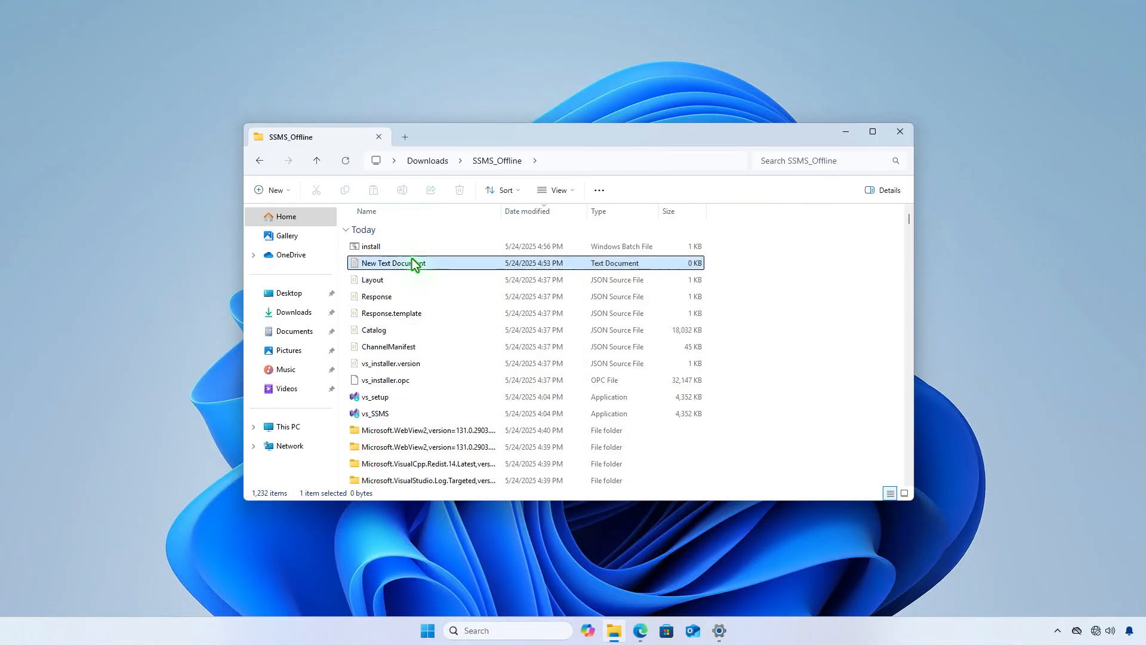
click(460, 190)
click(446, 246)
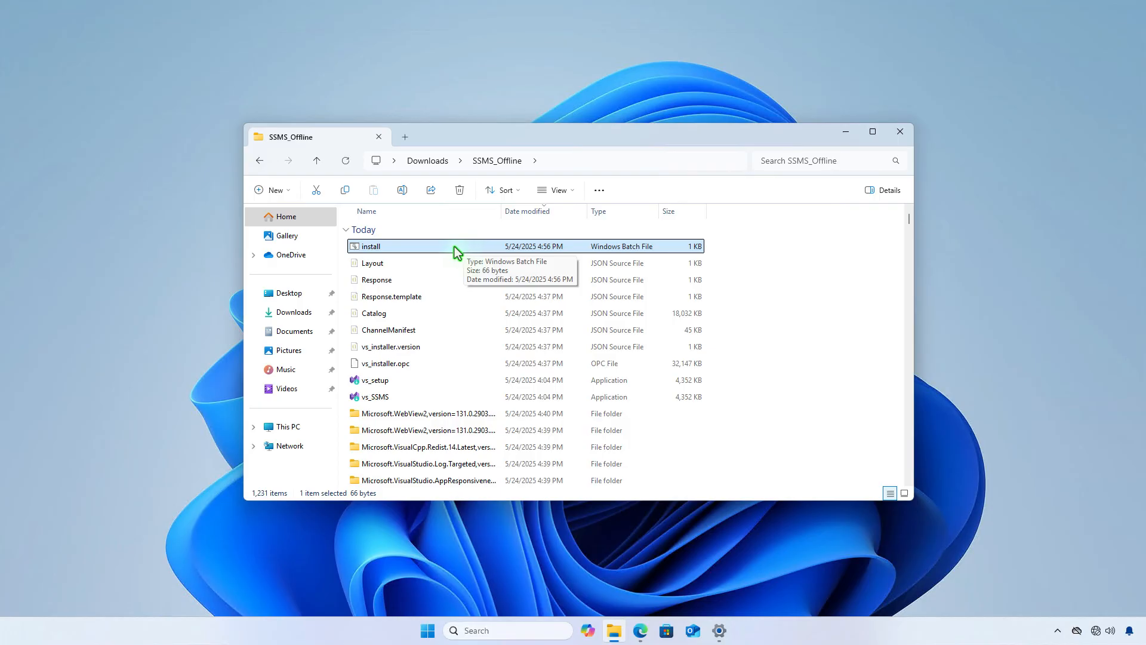
right_click(439, 246)
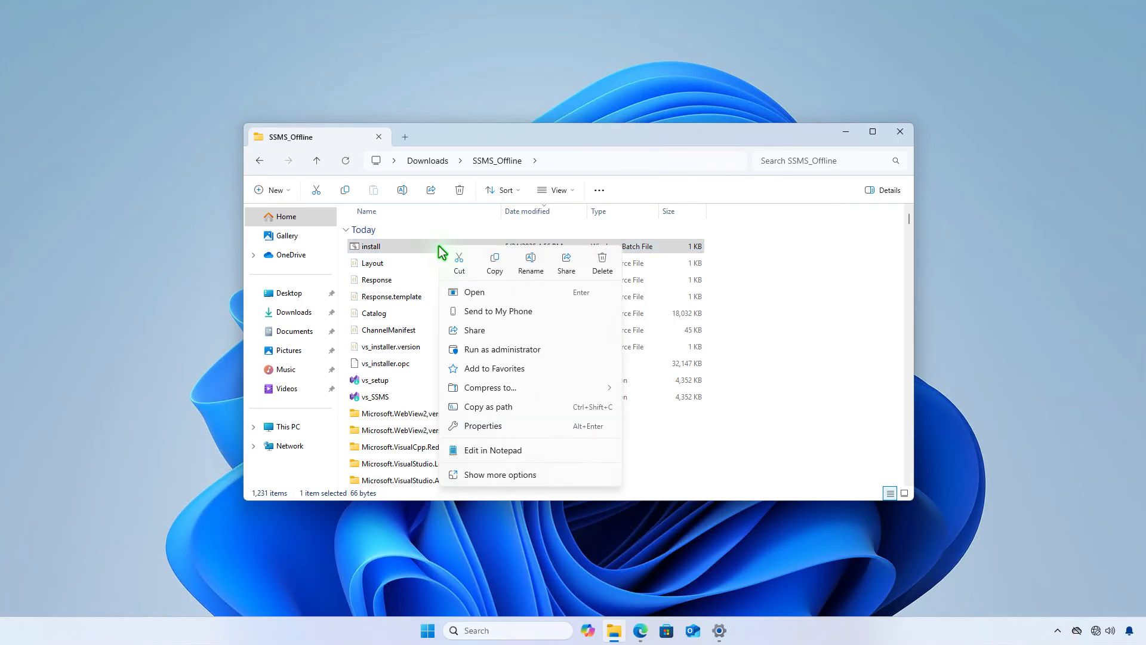
click(563, 349)
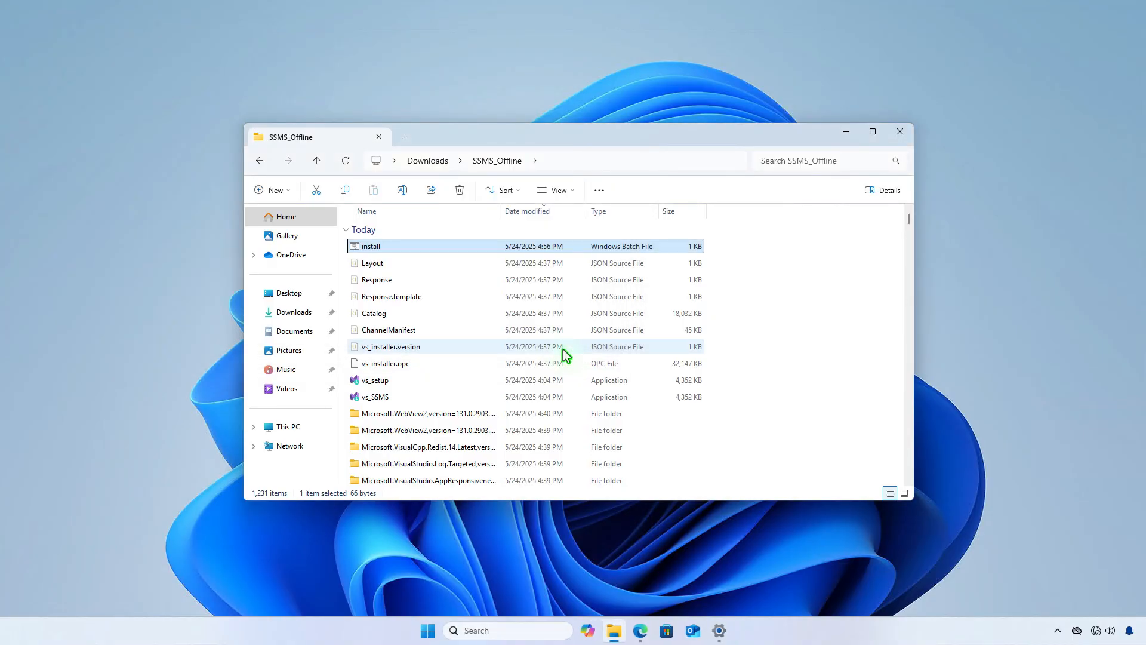
Open Task Manager, expand the setup process to monitor the silent installation, and close Task Manager.
right_click(784, 623)
click(837, 588)
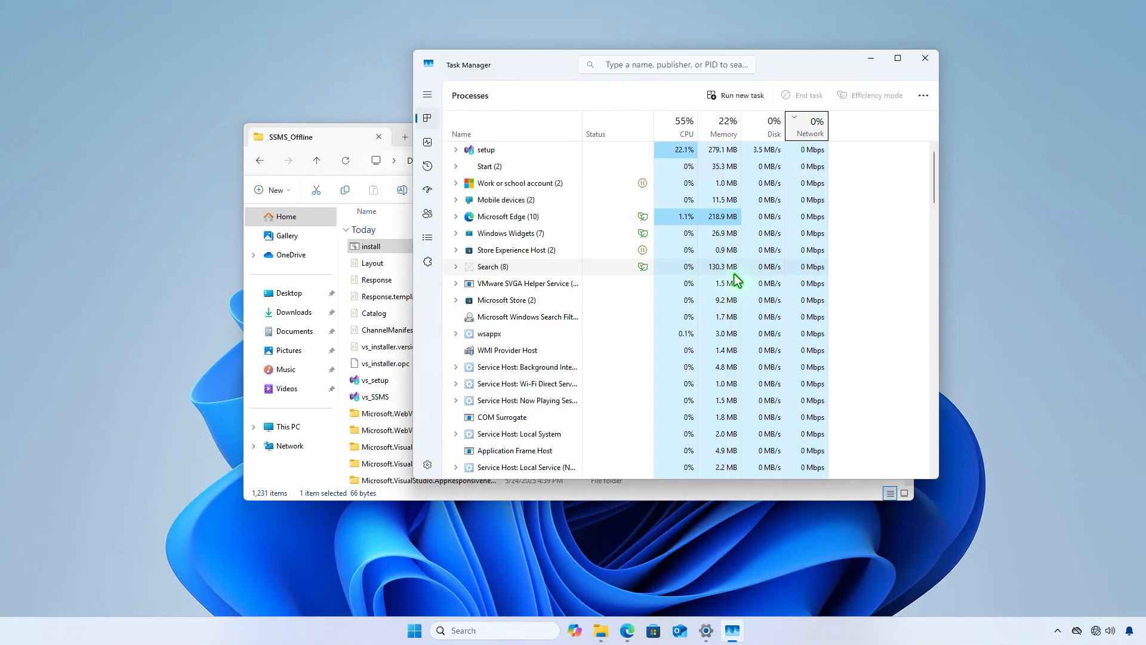
click(456, 150)
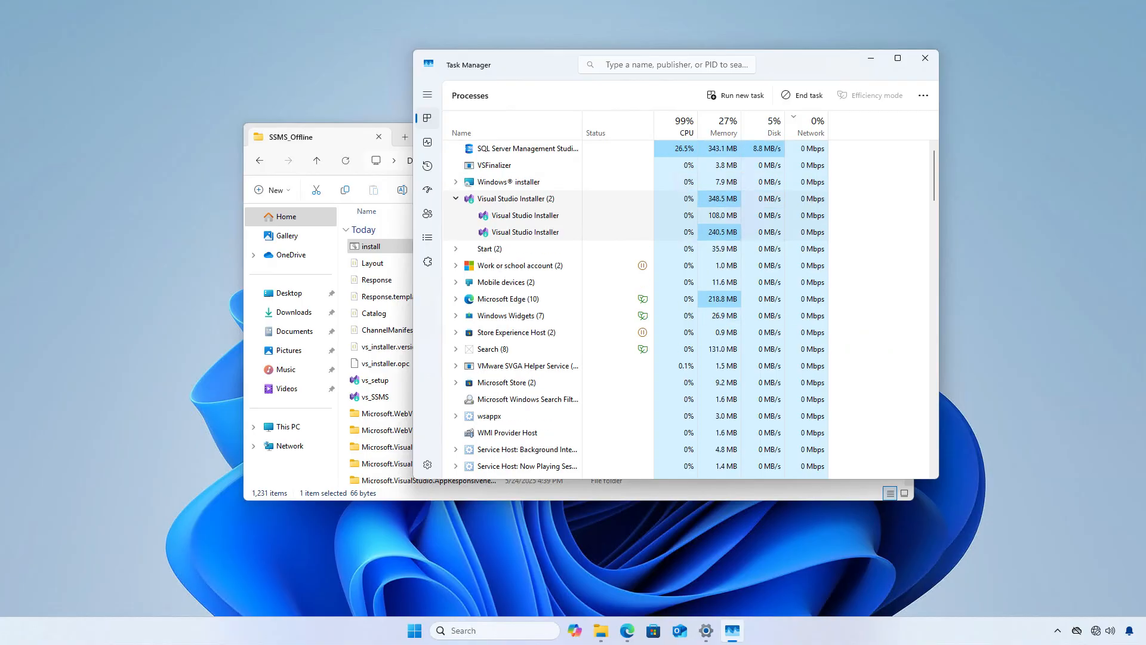
click(930, 60)
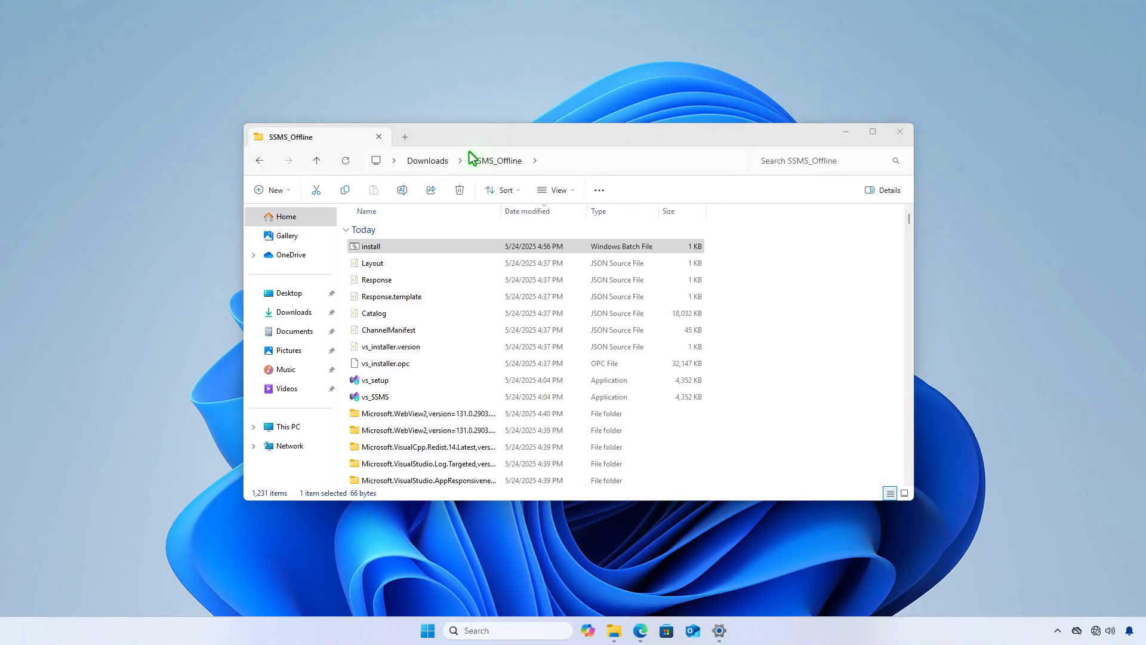
Return to the Downloads folder and minimise File Explorer.
click(439, 163)
click(534, 300)
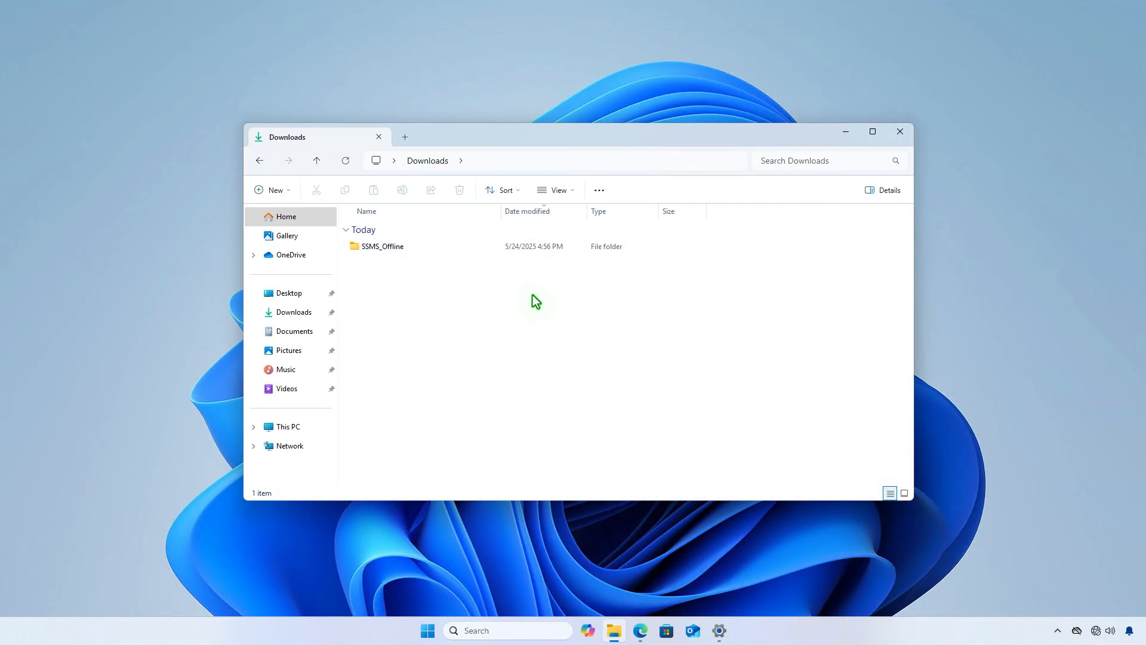
click(846, 132)
Search the installed apps in Windows Settings for sql to check the installation, and minimise Settings.
click(720, 630)
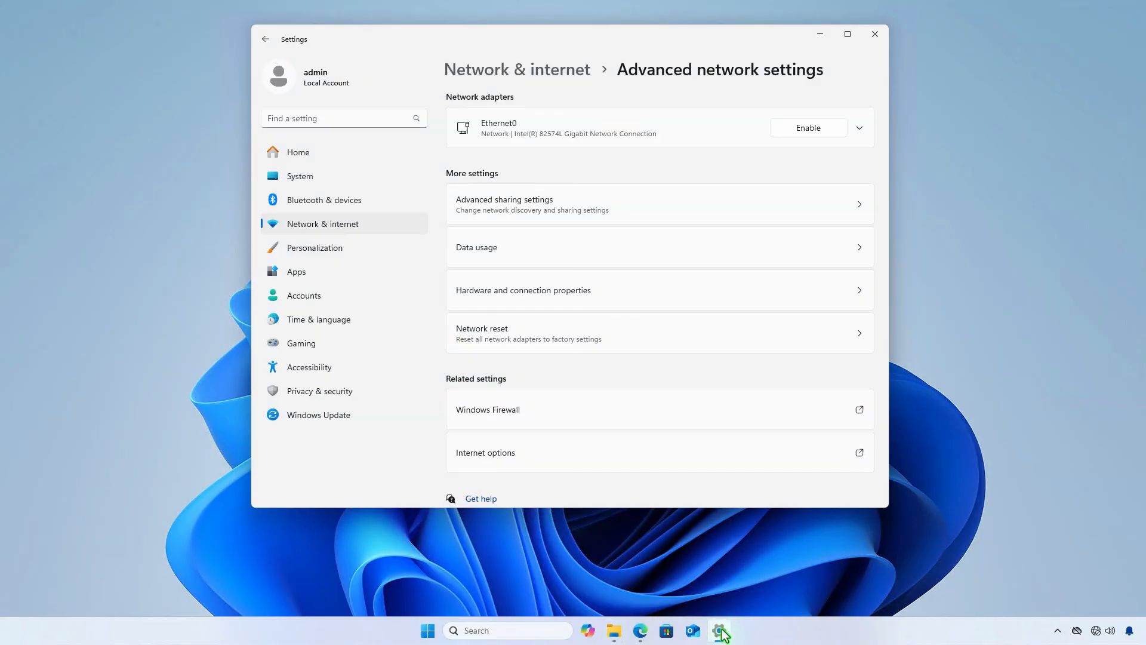
click(328, 275)
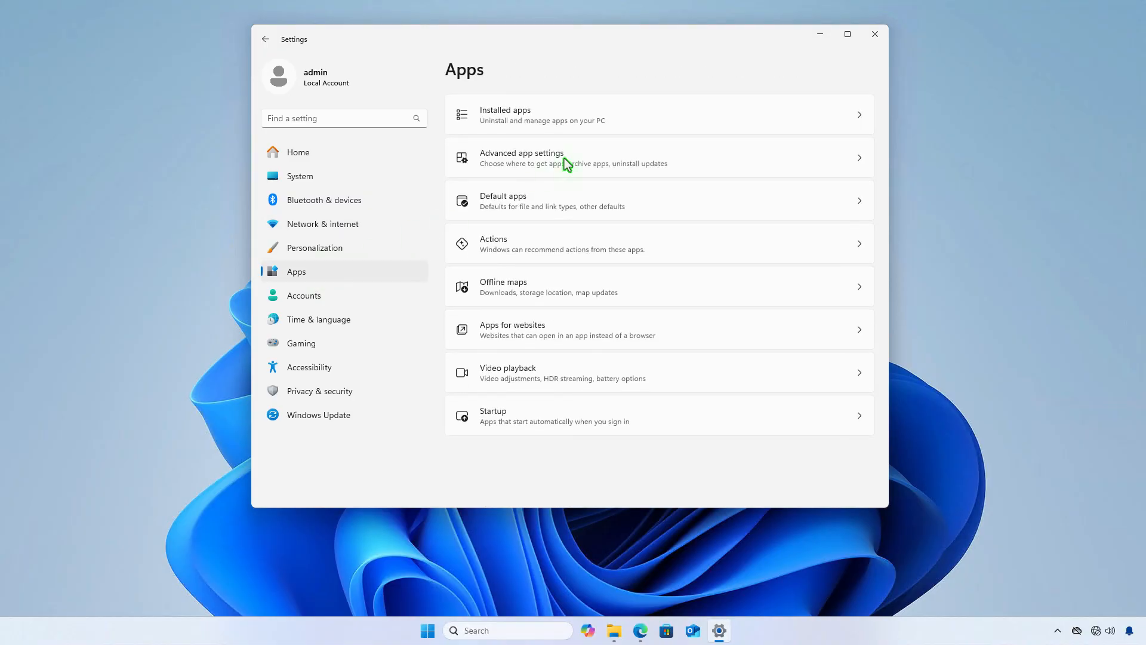
click(625, 123)
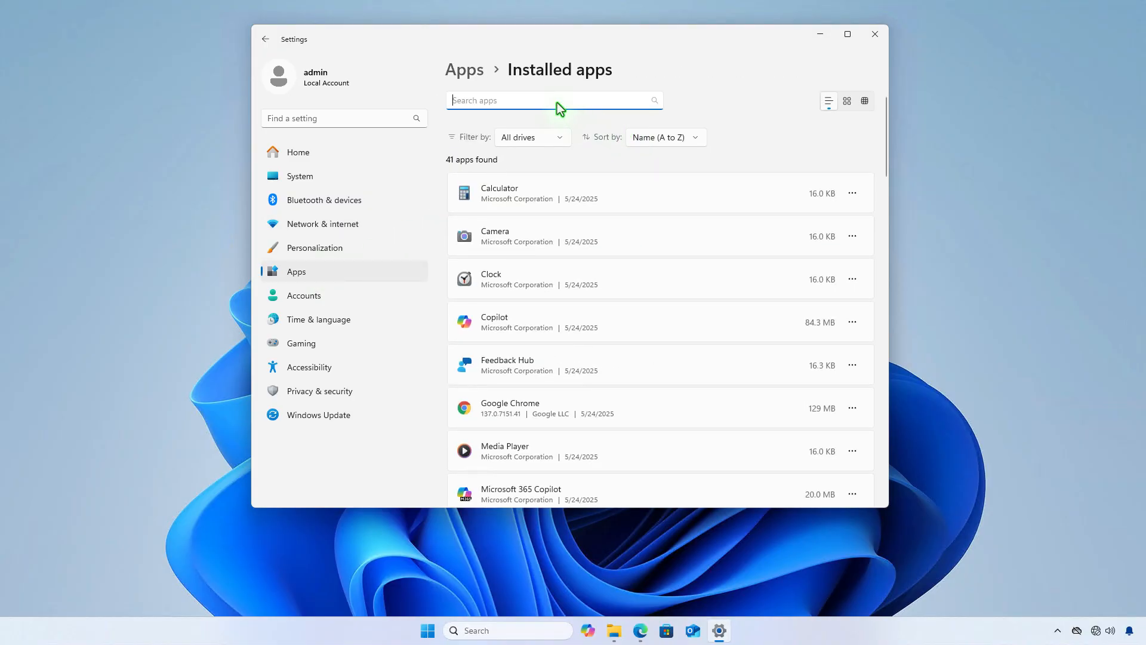
text(sql)
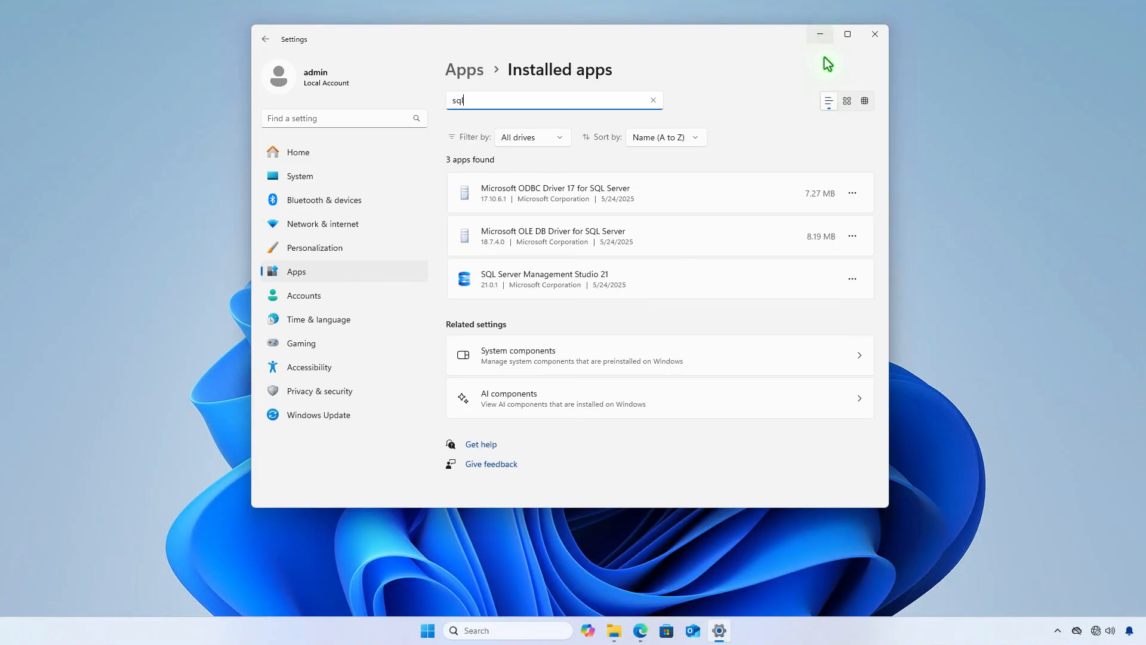
click(821, 35)
Enable the Ethernet0 network adapter in the advanced network settings and minimise Settings.
right_click(1094, 630)
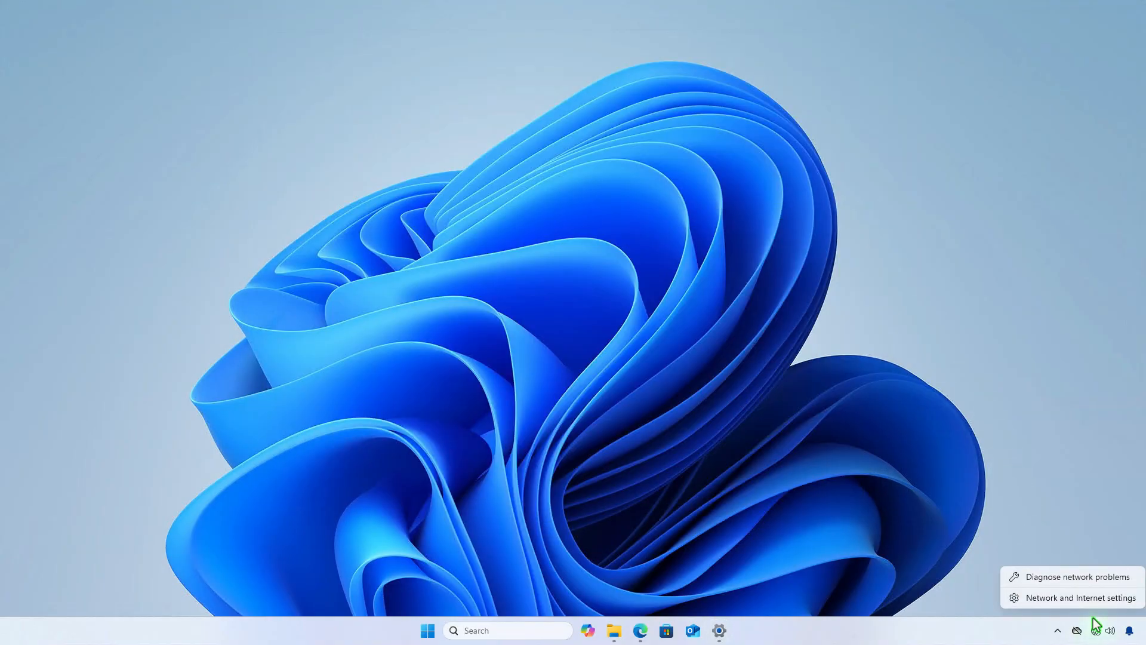
click(1094, 602)
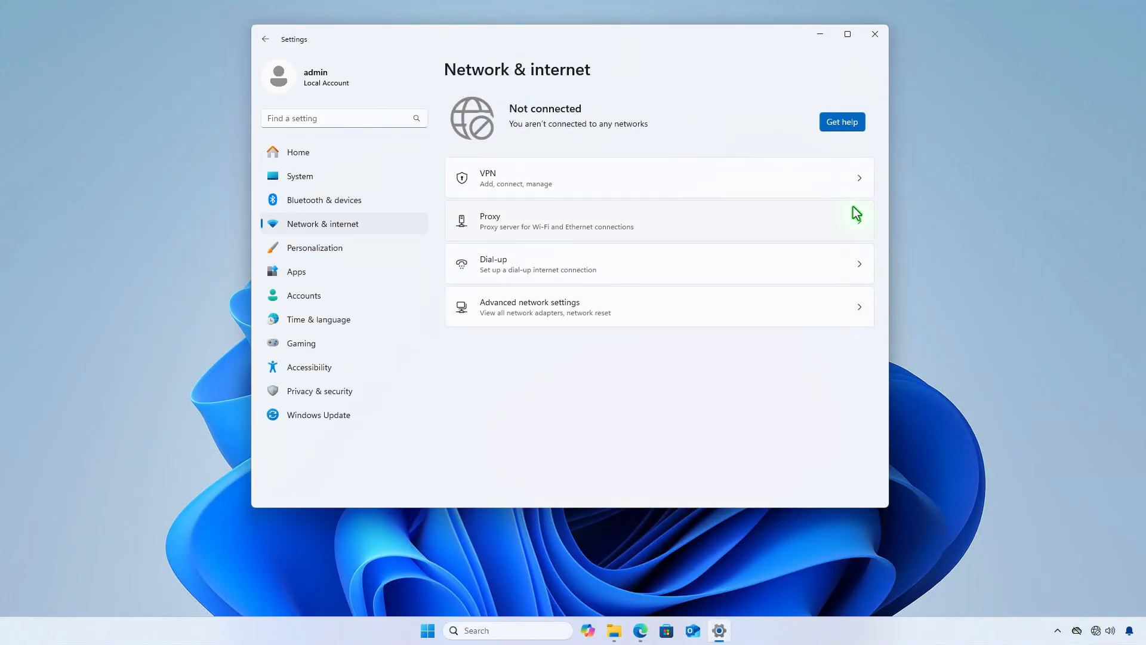
click(662, 311)
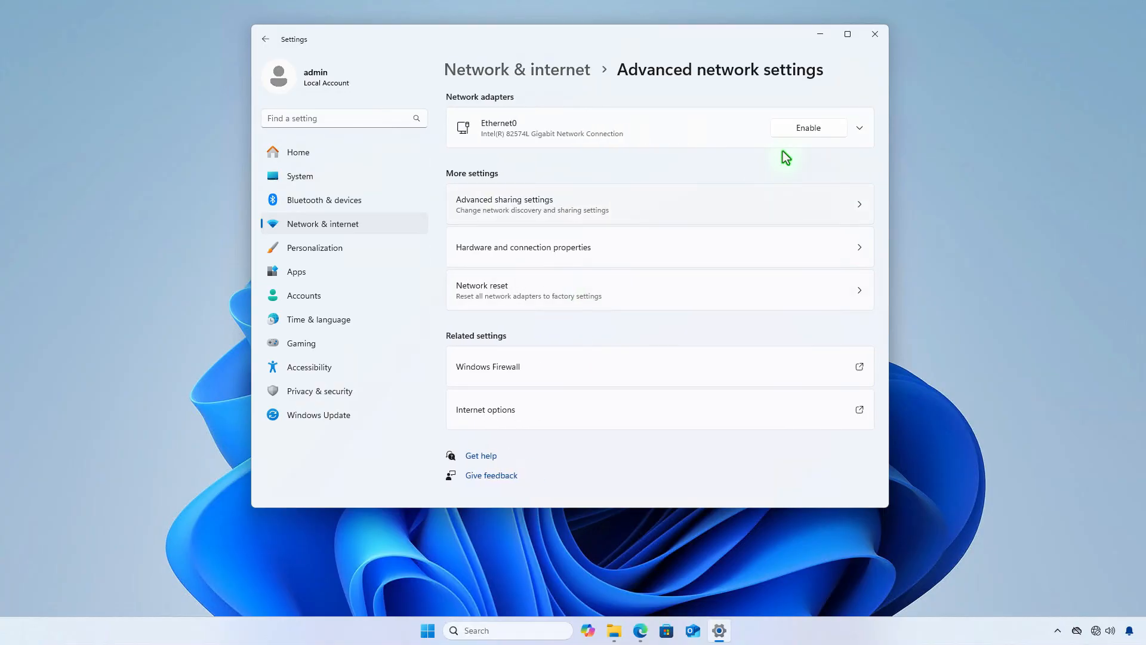
click(814, 133)
click(820, 34)
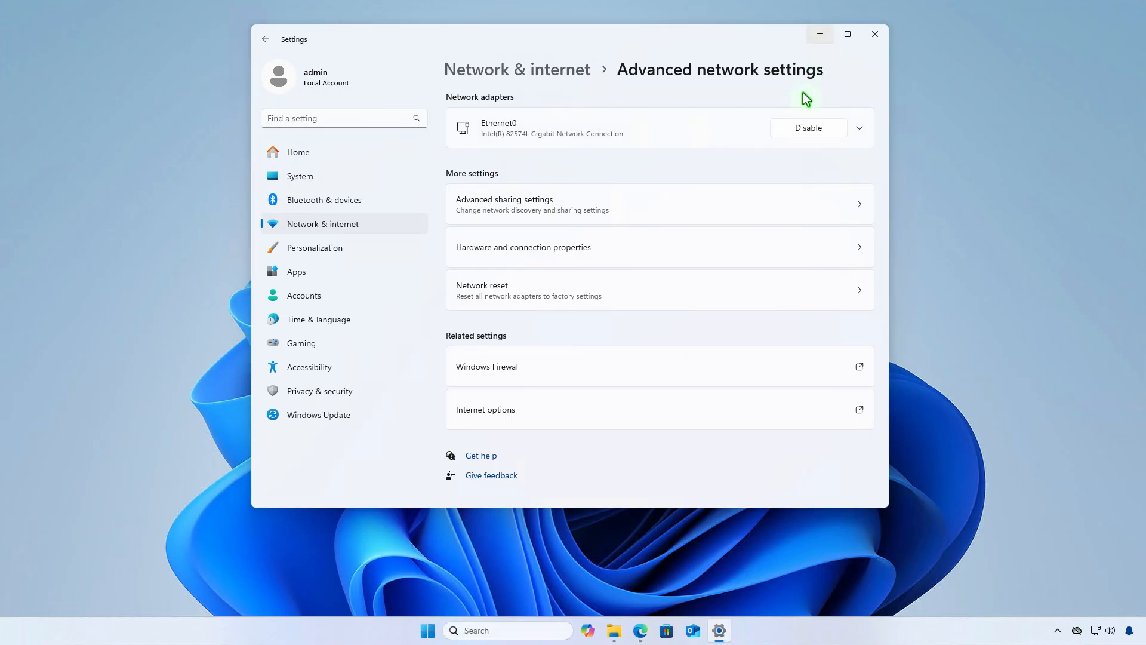